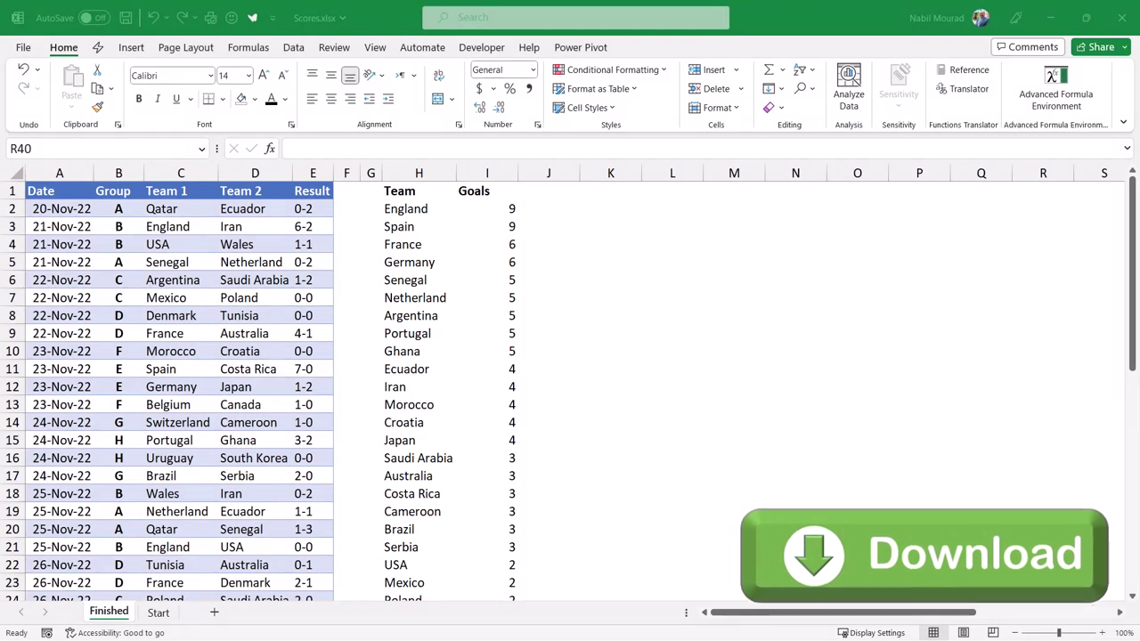
# Move from the Finished sheet to the Start sheet with the raw match scores
pyautogui.hotkey('ctrl', 'pagedown')
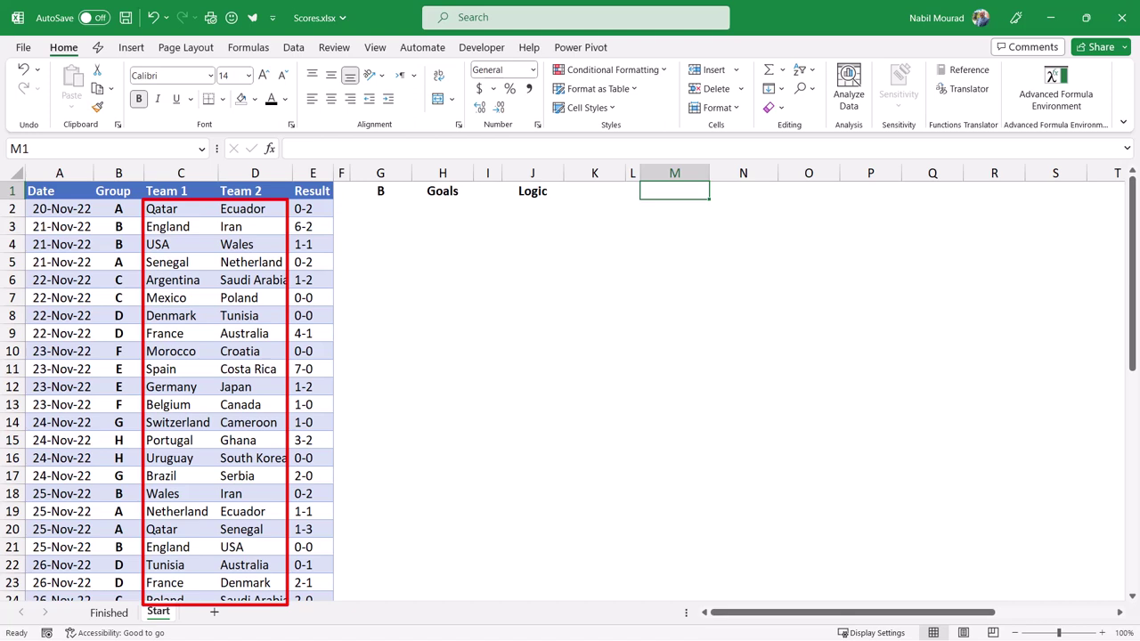
# Enter =TOCOL(C2:D49) in G2 to stack both team columns into one list
pyautogui.click(380, 208)
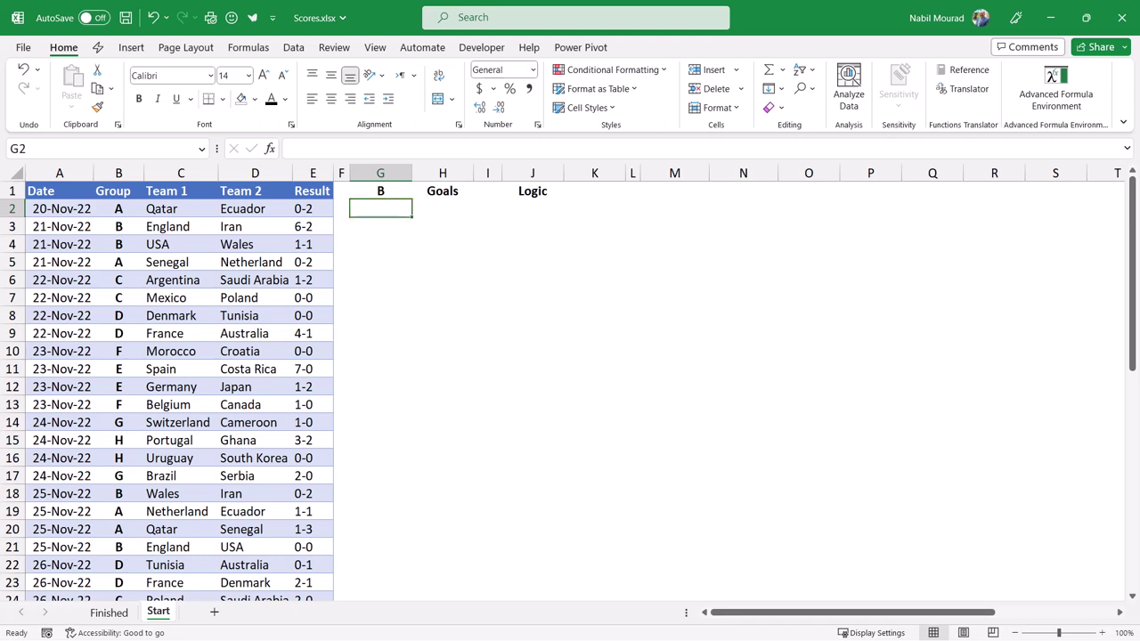
pyautogui.write('=tocol(')
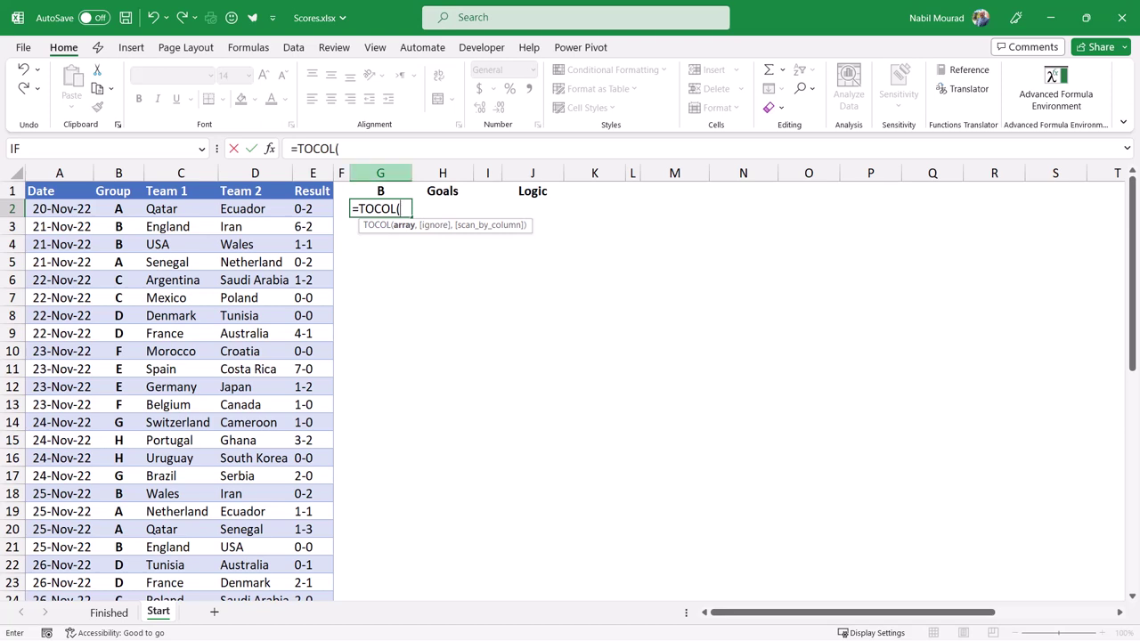
pyautogui.moveTo(162, 208); pyautogui.dragTo(243, 209)
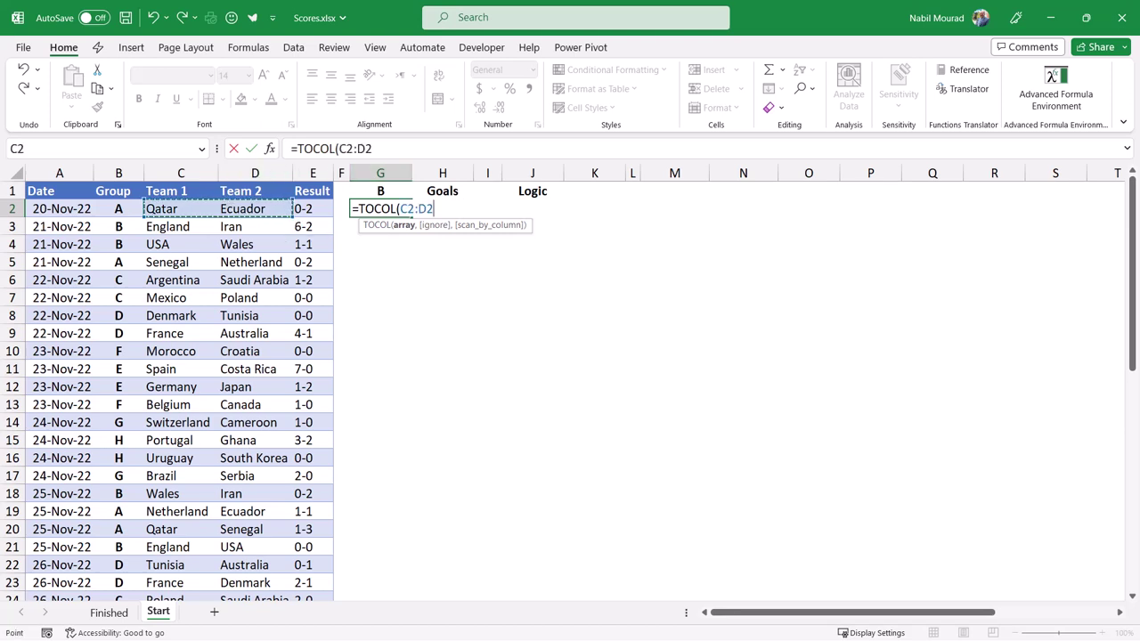
pyautogui.hotkey('ctrl', 'shift', 'Down')
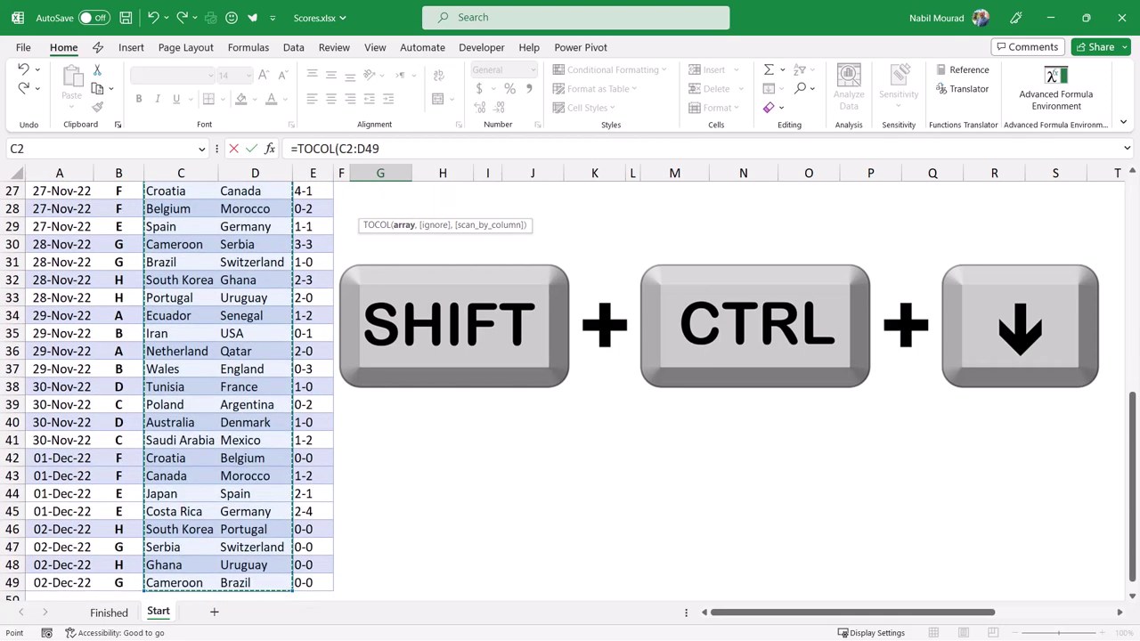
pyautogui.hotkey('ctrl', 'BackSpace')
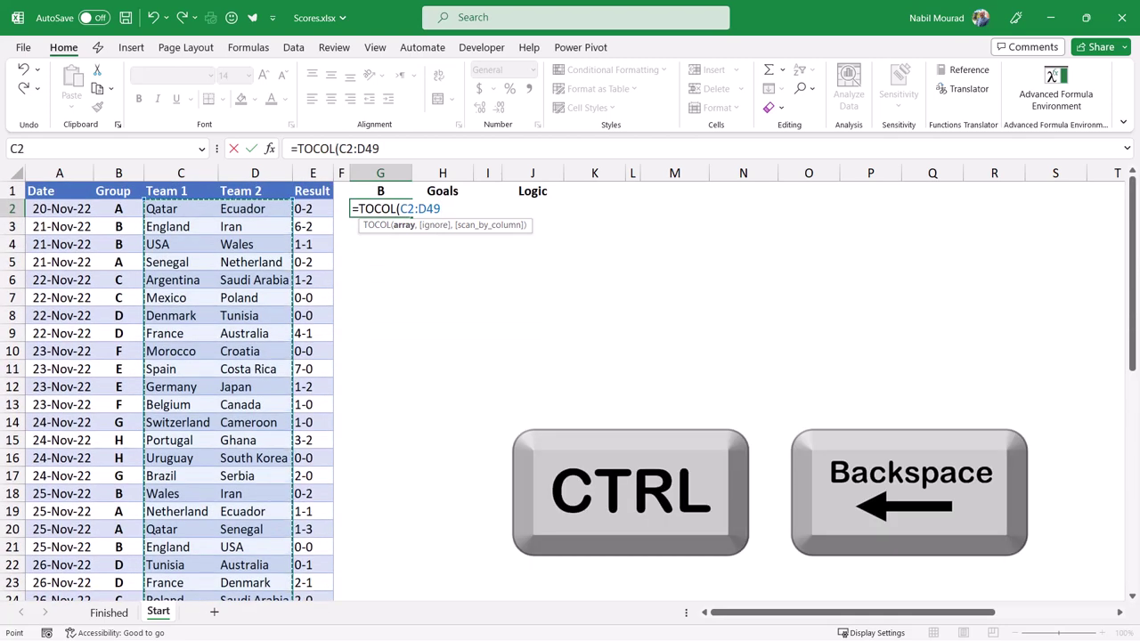
pyautogui.write(')')
pyautogui.press('Return')
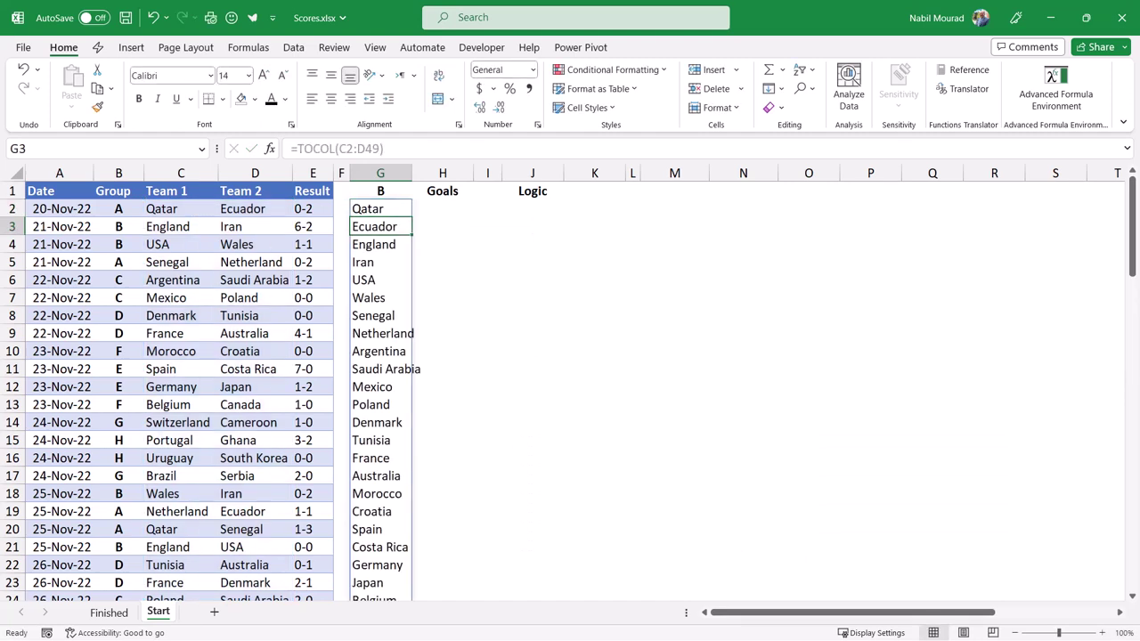
# Wrap G2's formula as =UNIQUE(TOCOL(C2:D49)) so each team appears once
pyautogui.click(380, 209)
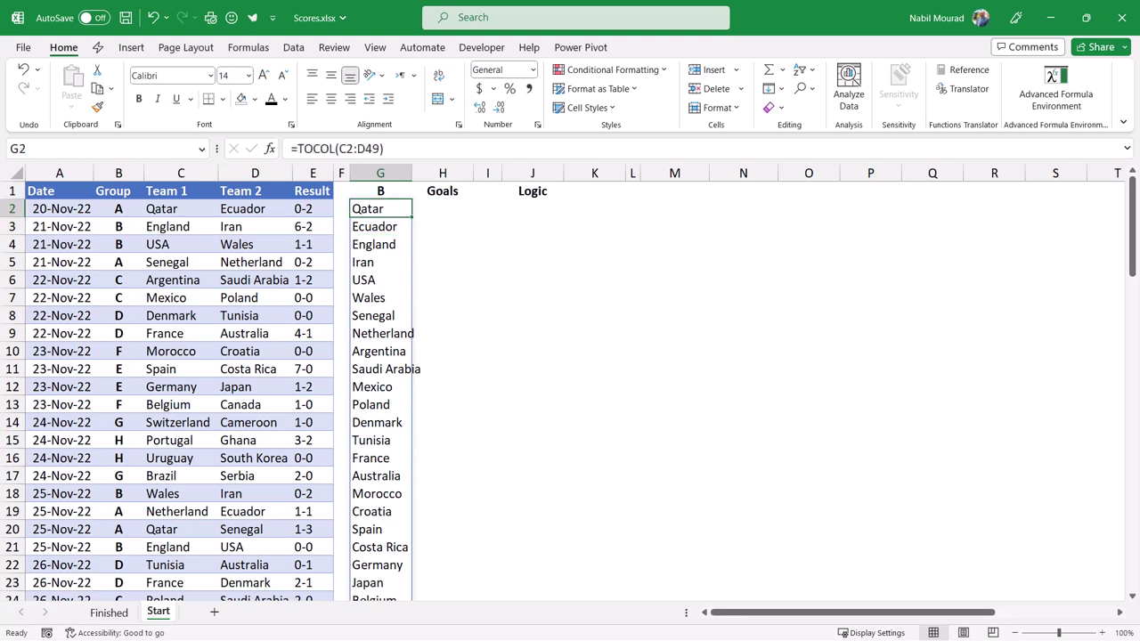
pyautogui.click(297, 149)
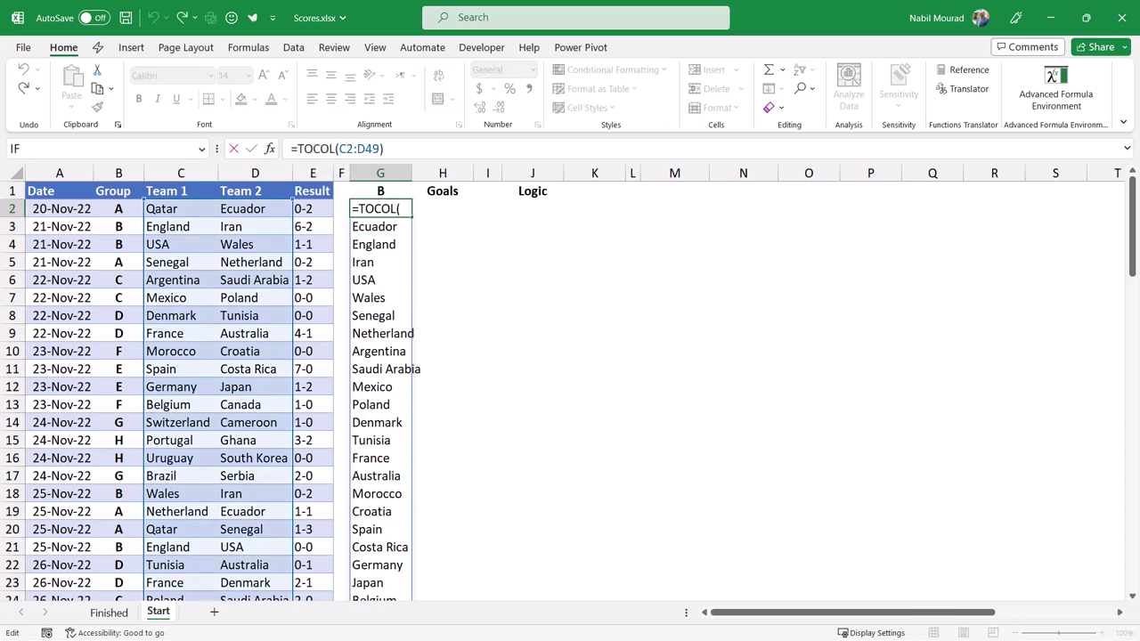
pyautogui.write('Uniq')
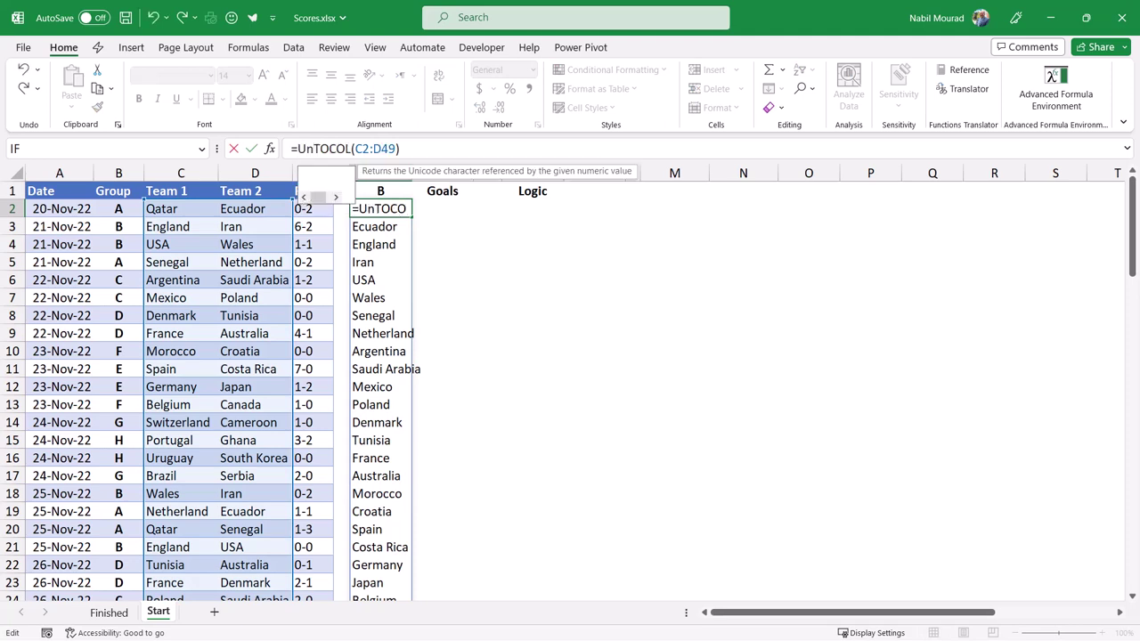
pyautogui.press('Tab')
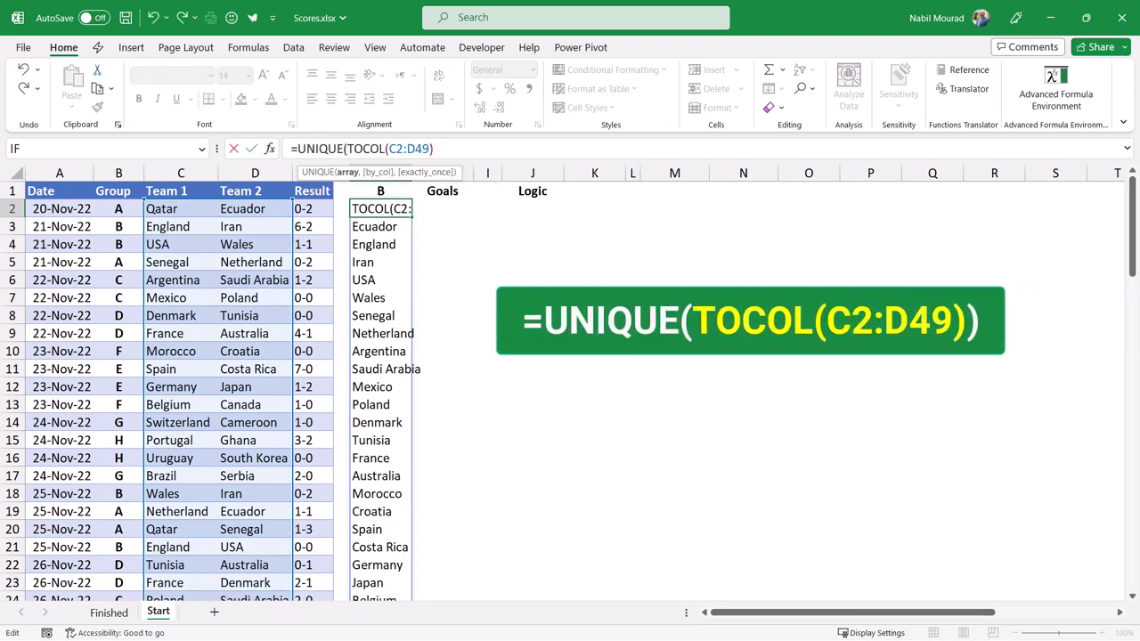
pyautogui.press('End')
pyautogui.write(')')
pyautogui.press('Return')
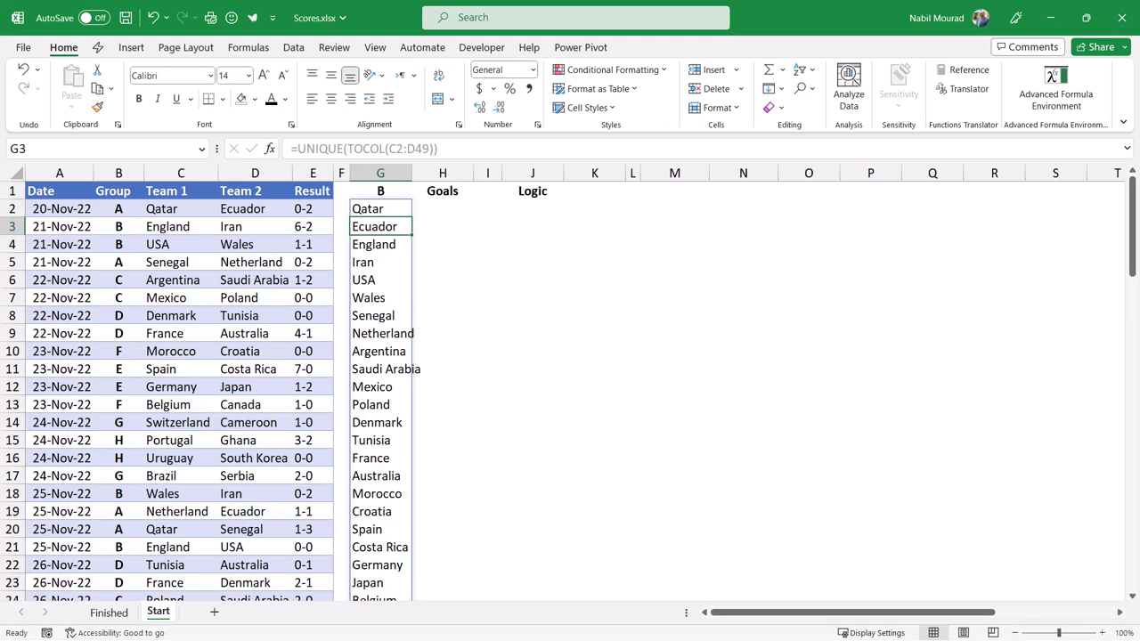
pyautogui.click(442, 209)
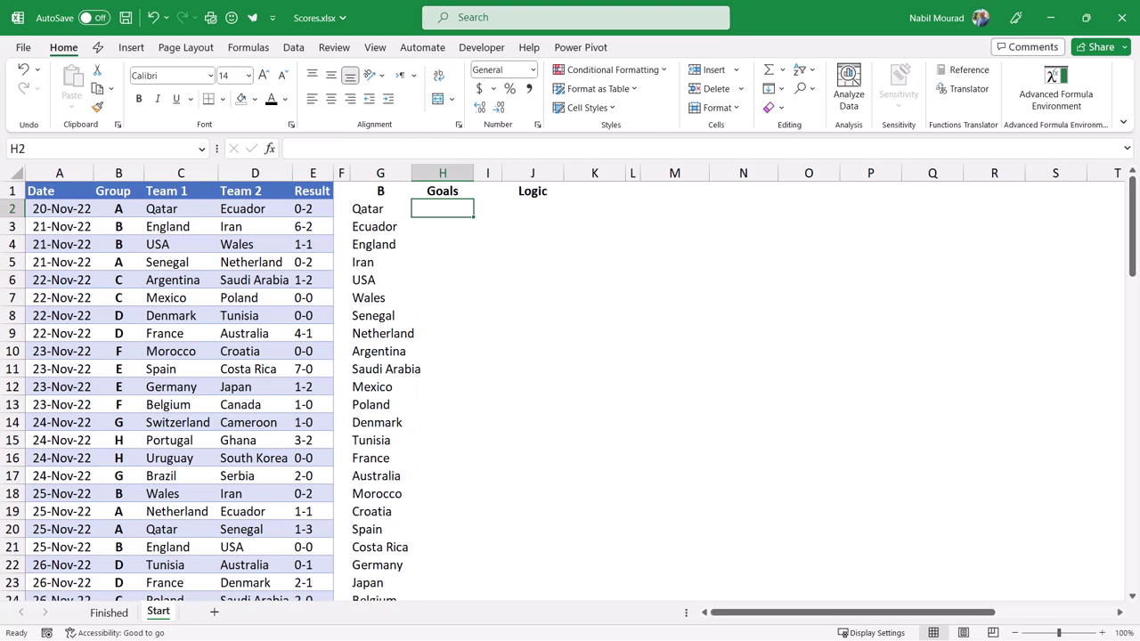
# Enter =MID(E2:E49,{1,3},1) in H2, spilling both goal counts of each result into H and I
pyautogui.write('=mid')
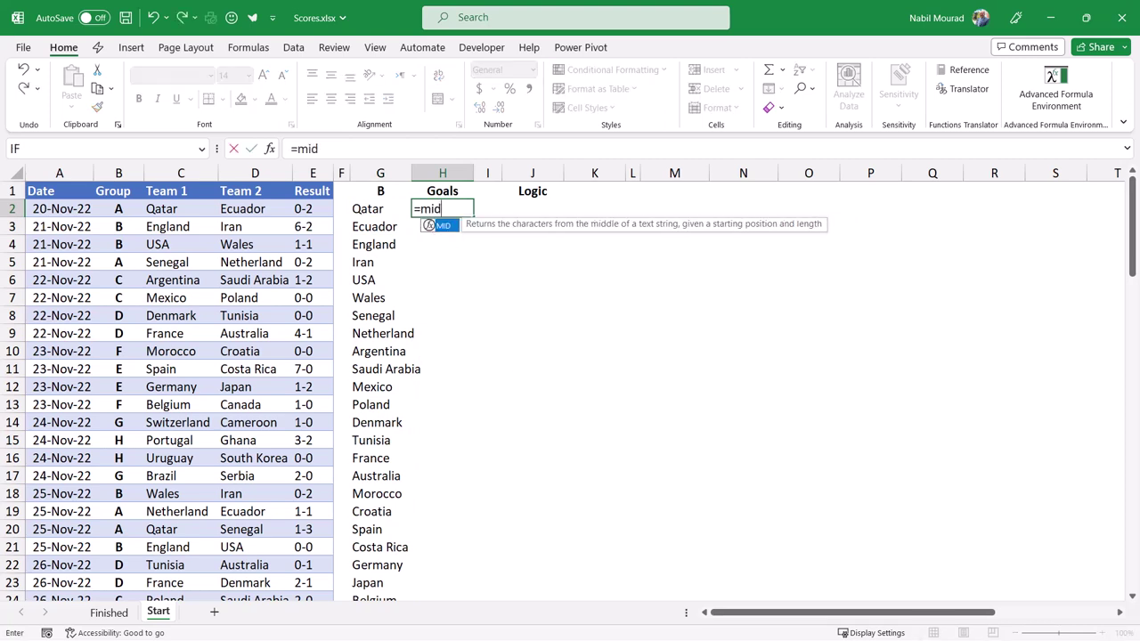
pyautogui.press('Tab')
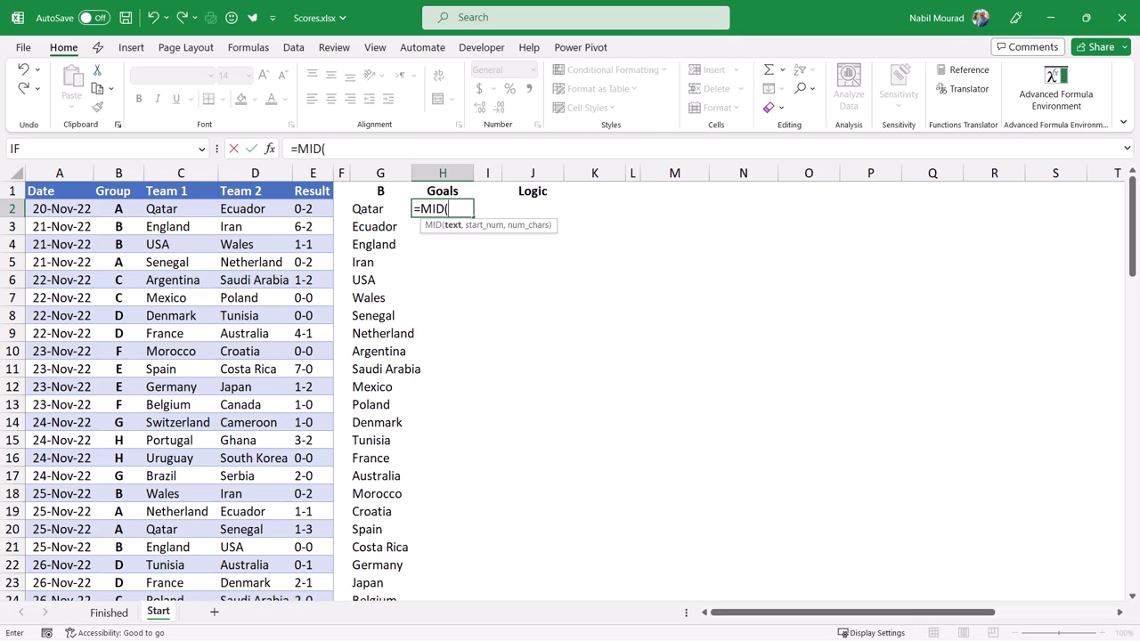
pyautogui.click(313, 208)
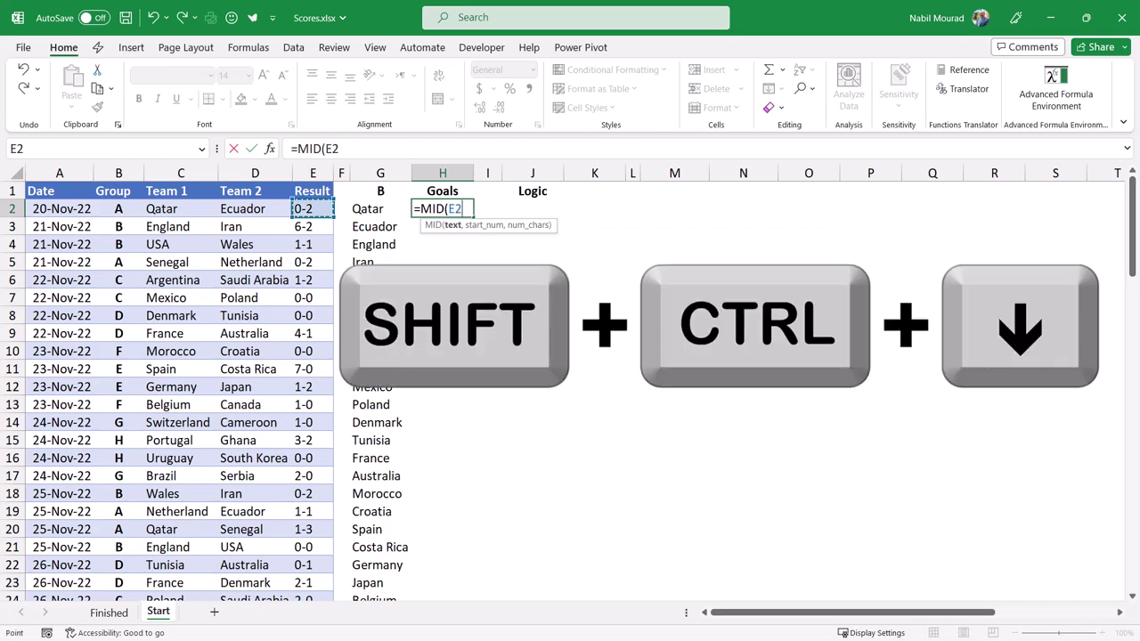
pyautogui.hotkey('ctrl', 'shift', 'Down')
pyautogui.hotkey('ctrl', 'BackSpace')
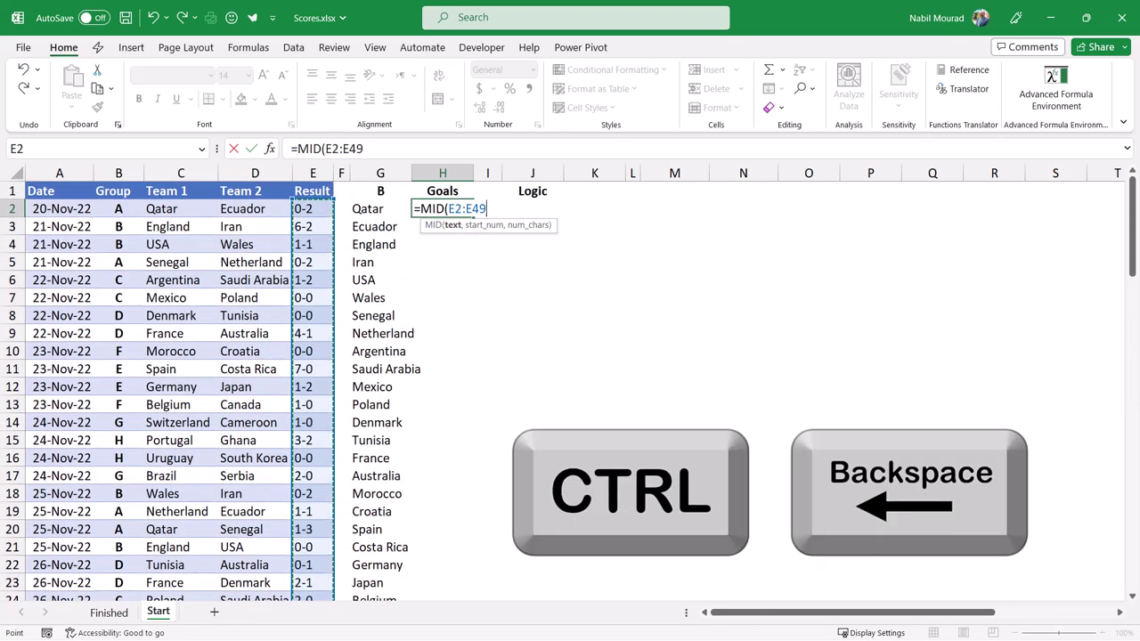
pyautogui.write(',')
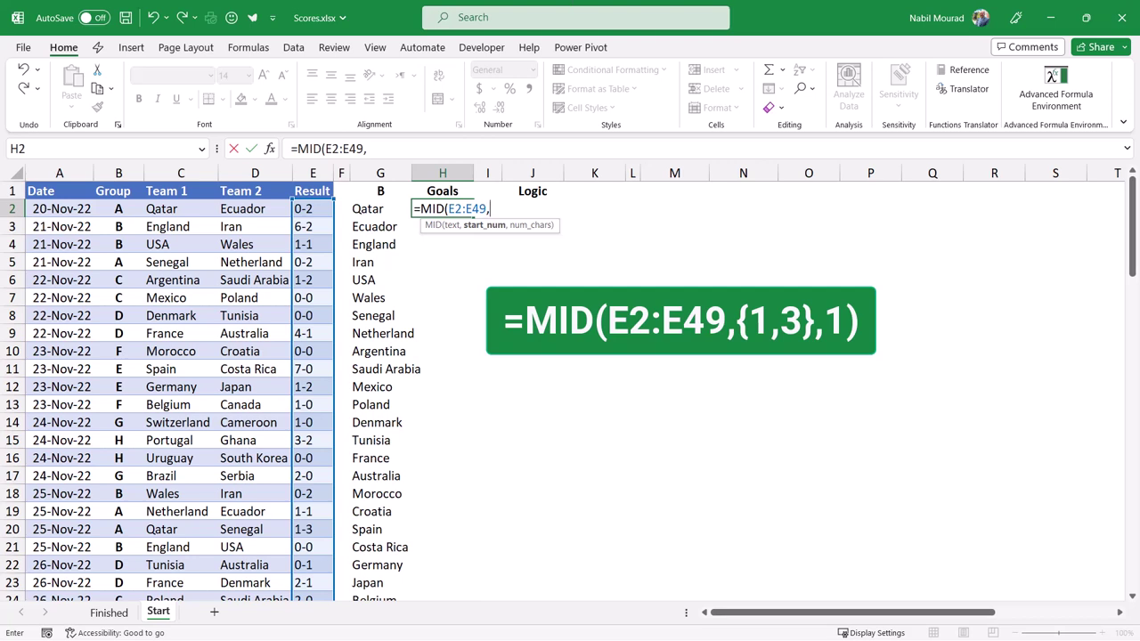
pyautogui.write('{1,3},')
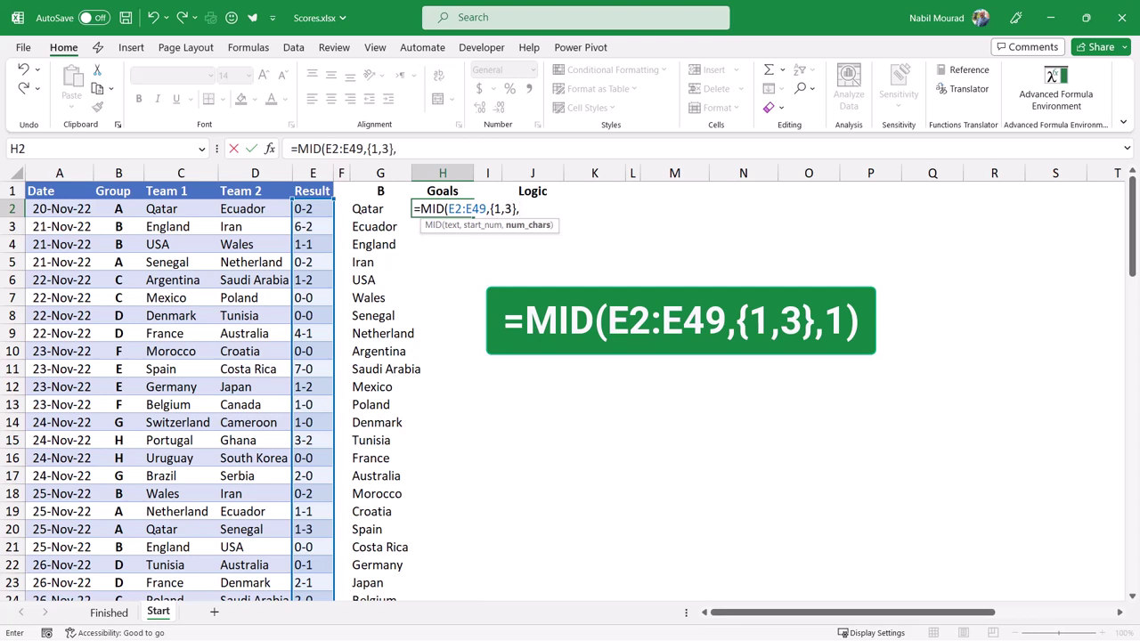
pyautogui.write('1')
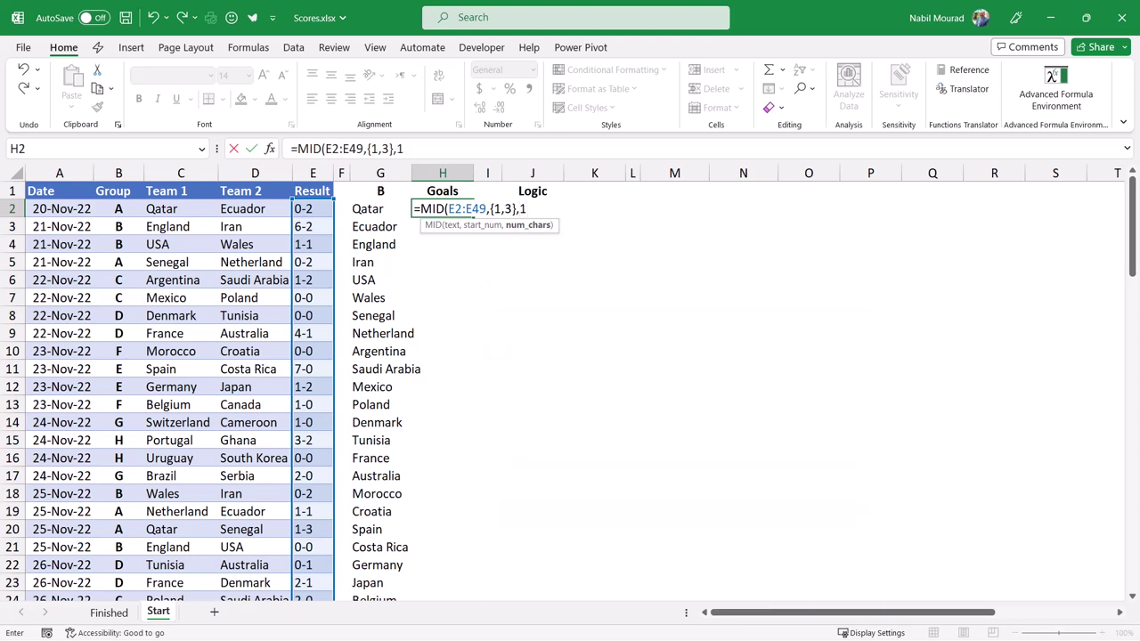
pyautogui.write(')')
pyautogui.press('Return')
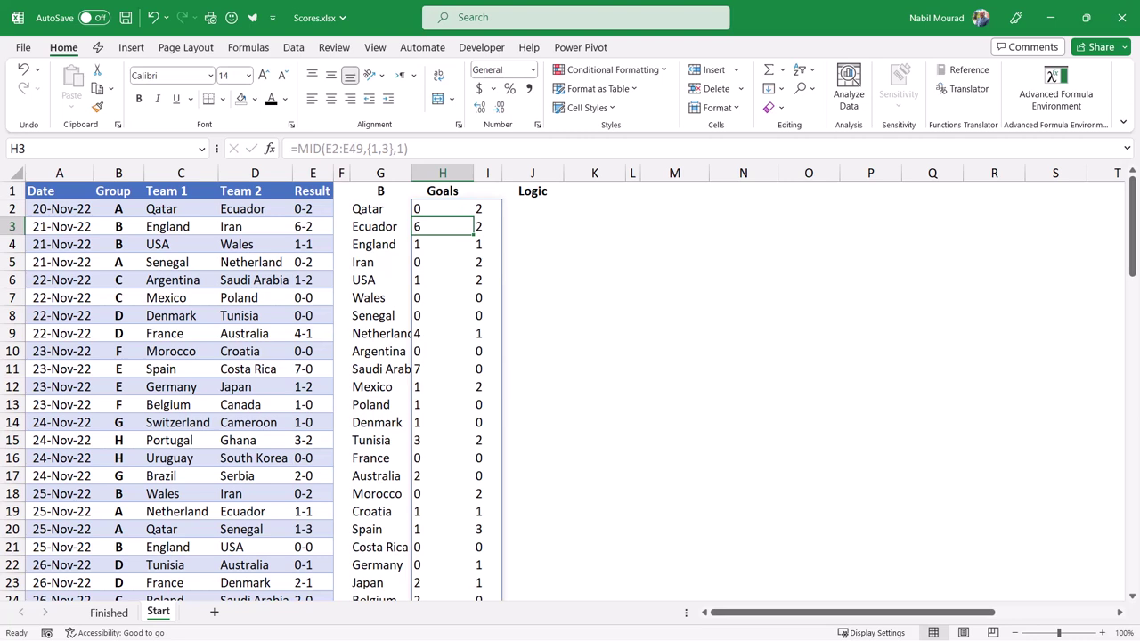
pyautogui.click(381, 208)
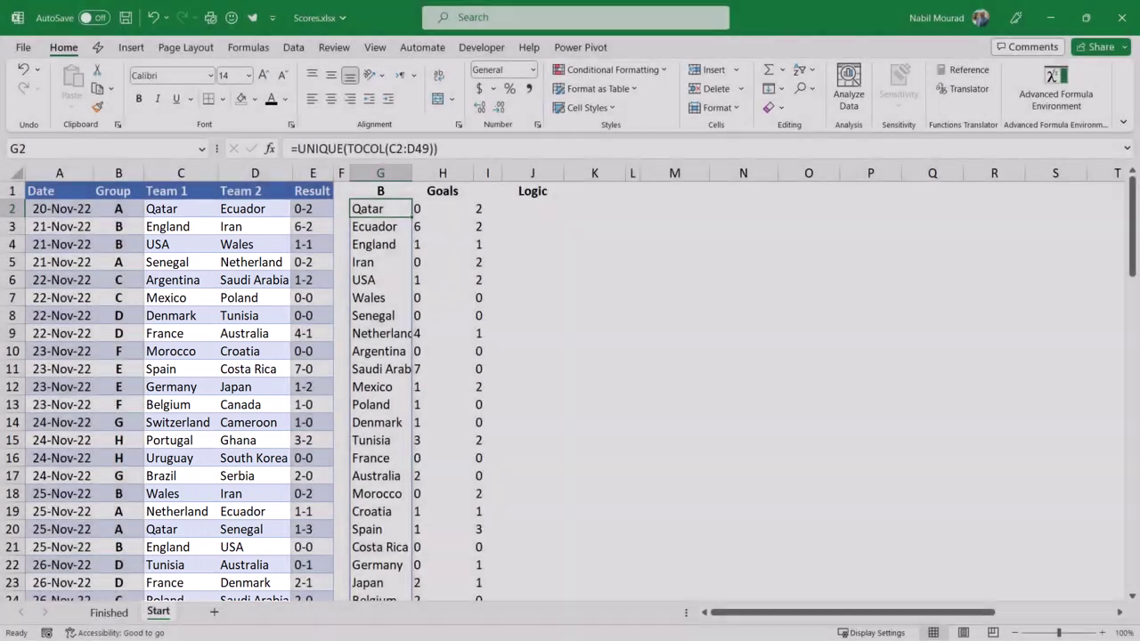
pyautogui.click(533, 208)
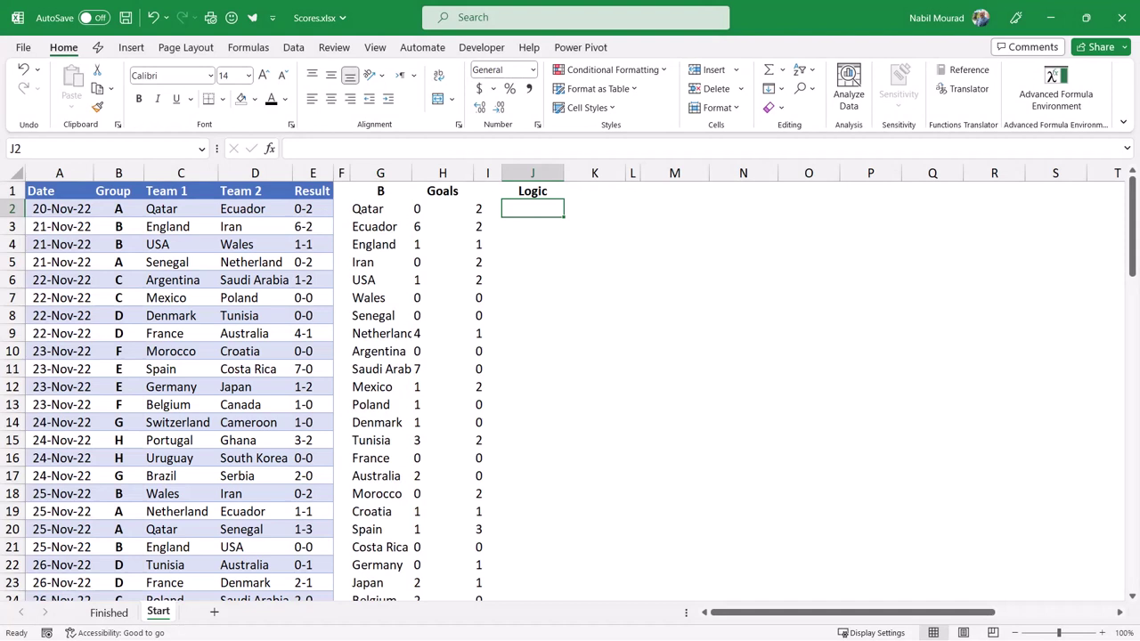
# Enter =C2:D49=G2 in J2 and review the TRUE/FALSE grid it spills
pyautogui.write('=')
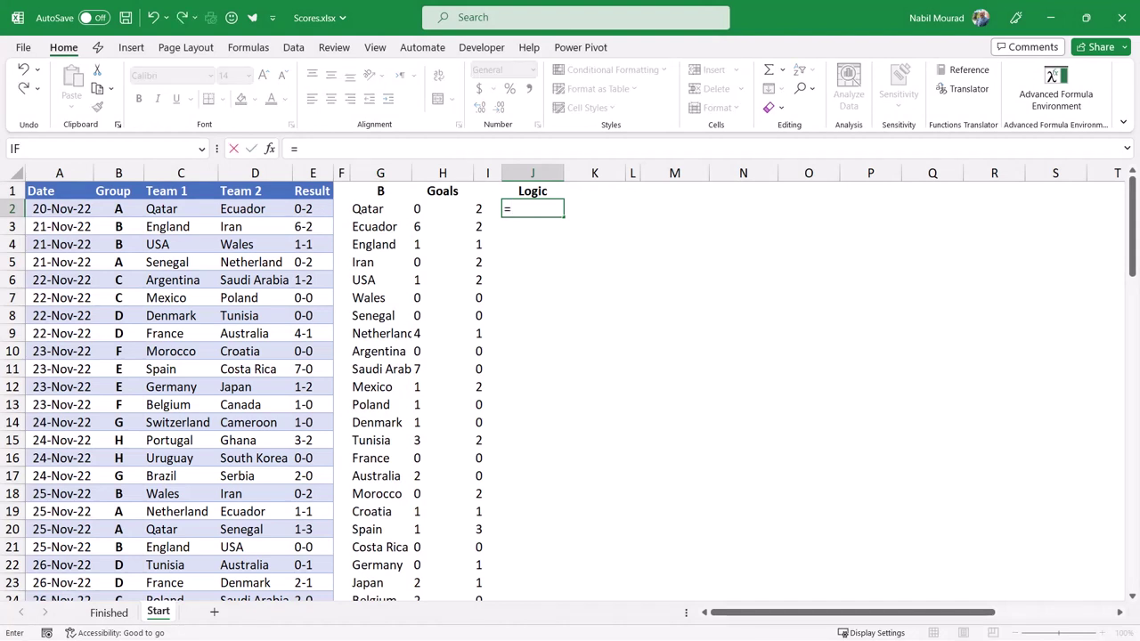
pyautogui.moveTo(169, 209); pyautogui.dragTo(249, 209)
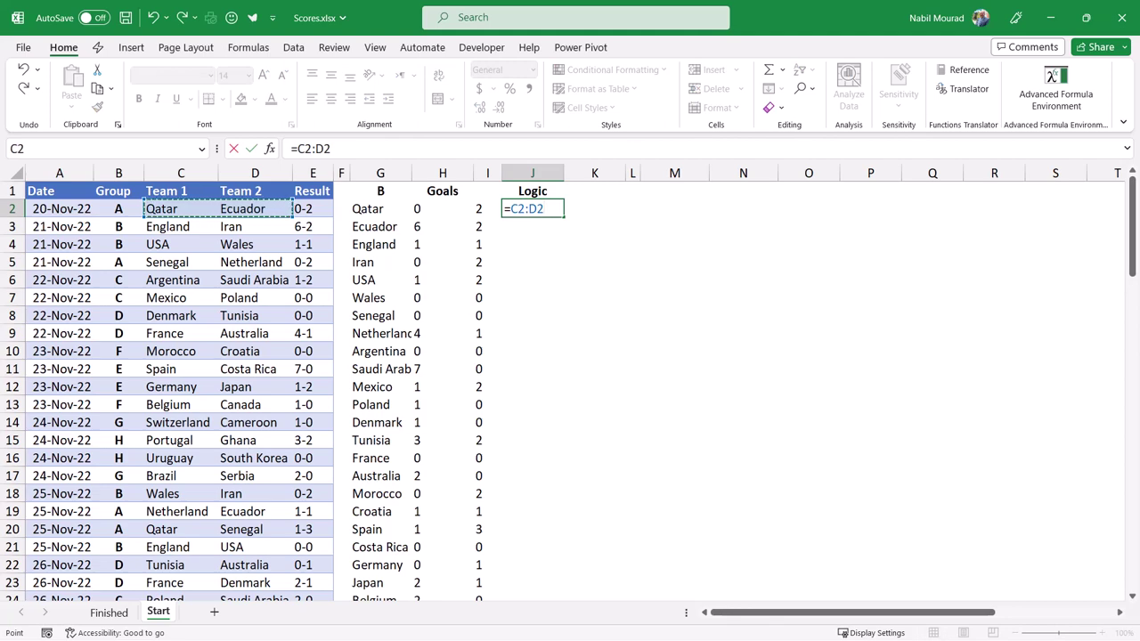
pyautogui.hotkey('ctrl', 'shift', 'Down')
pyautogui.hotkey('ctrl', 'BackSpace')
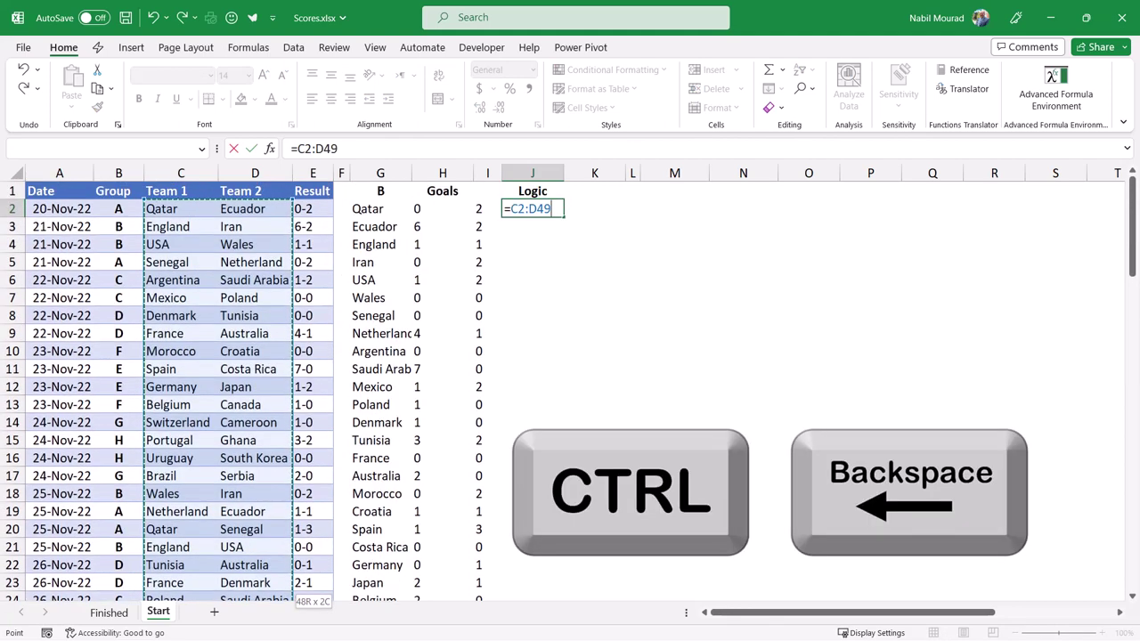
pyautogui.write('=')
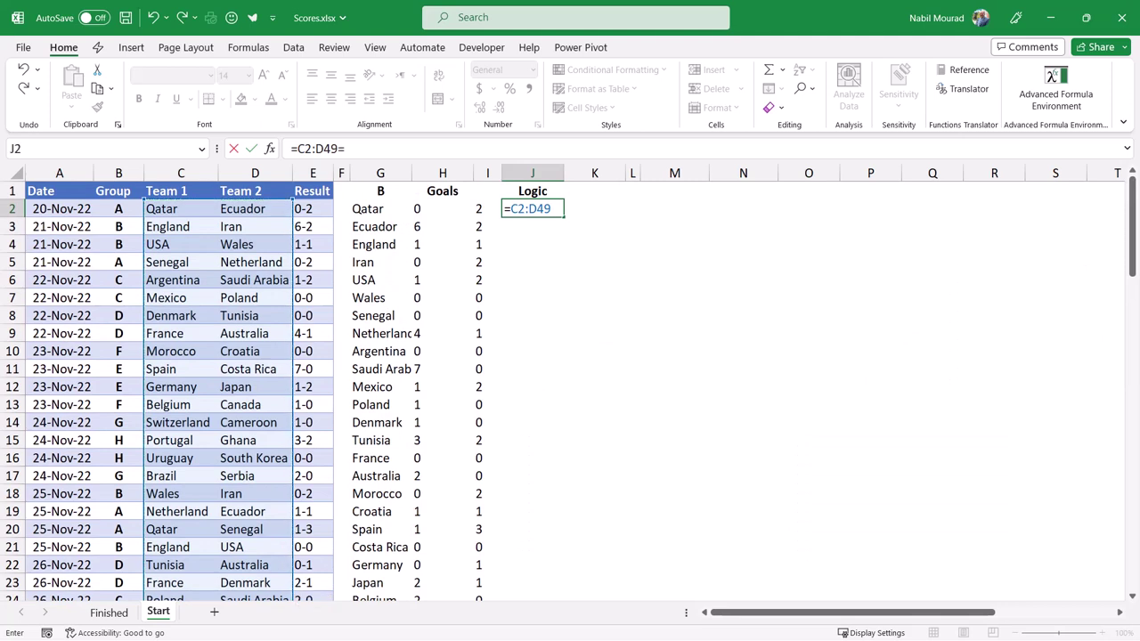
pyautogui.click(381, 209)
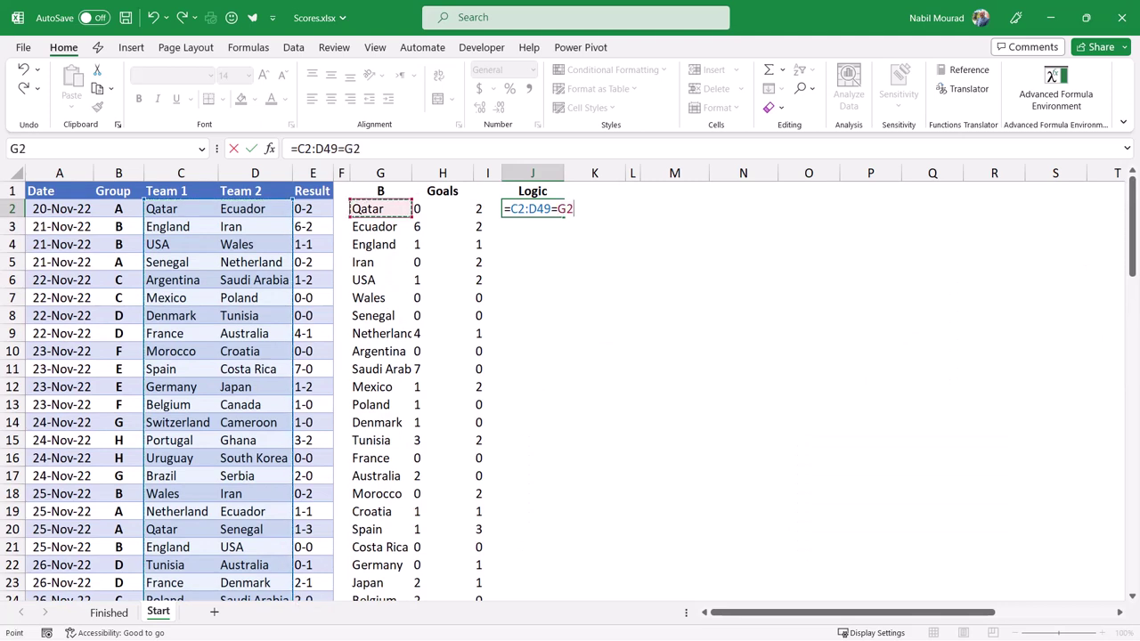
pyautogui.press('Return')
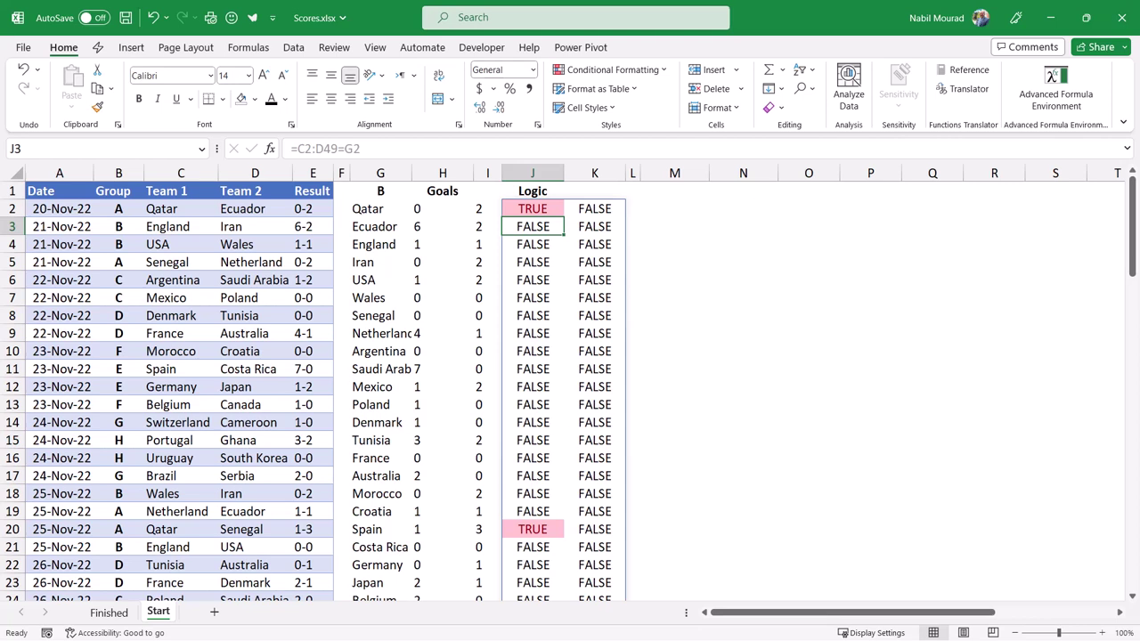
pyautogui.click(533, 209)
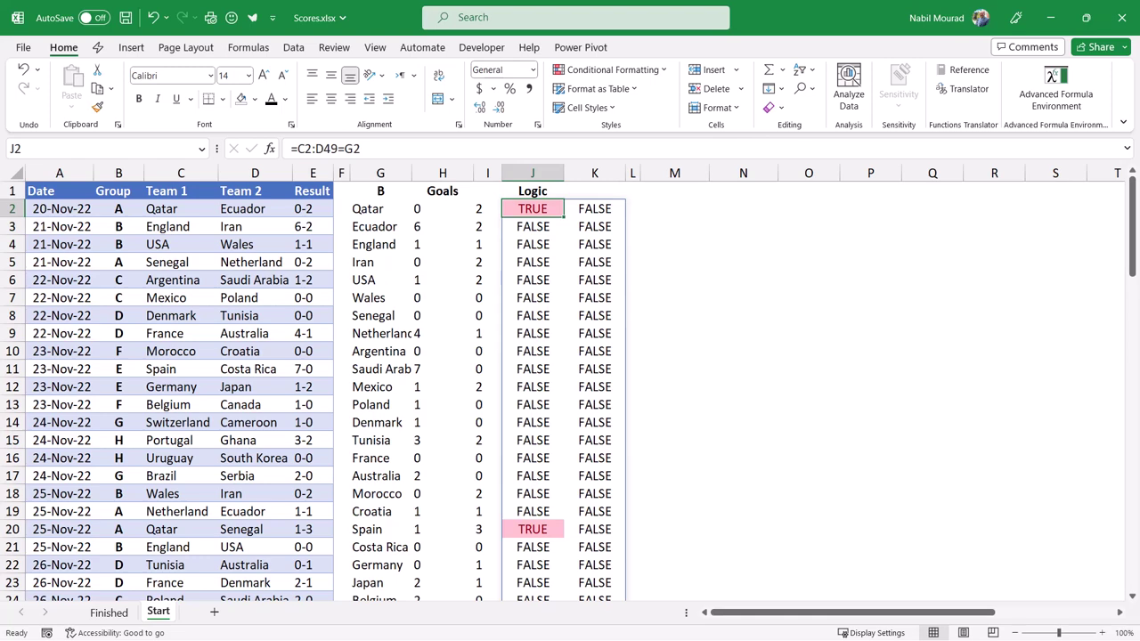
pyautogui.scroll(-6, 570, 392)
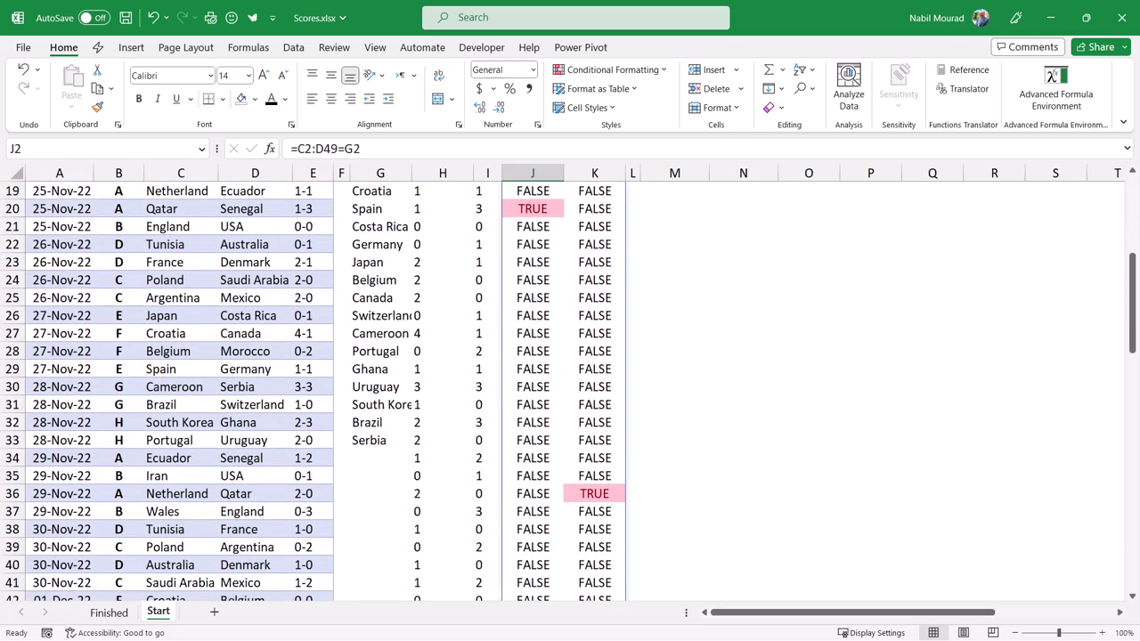
pyautogui.scroll(5, 570, 391)
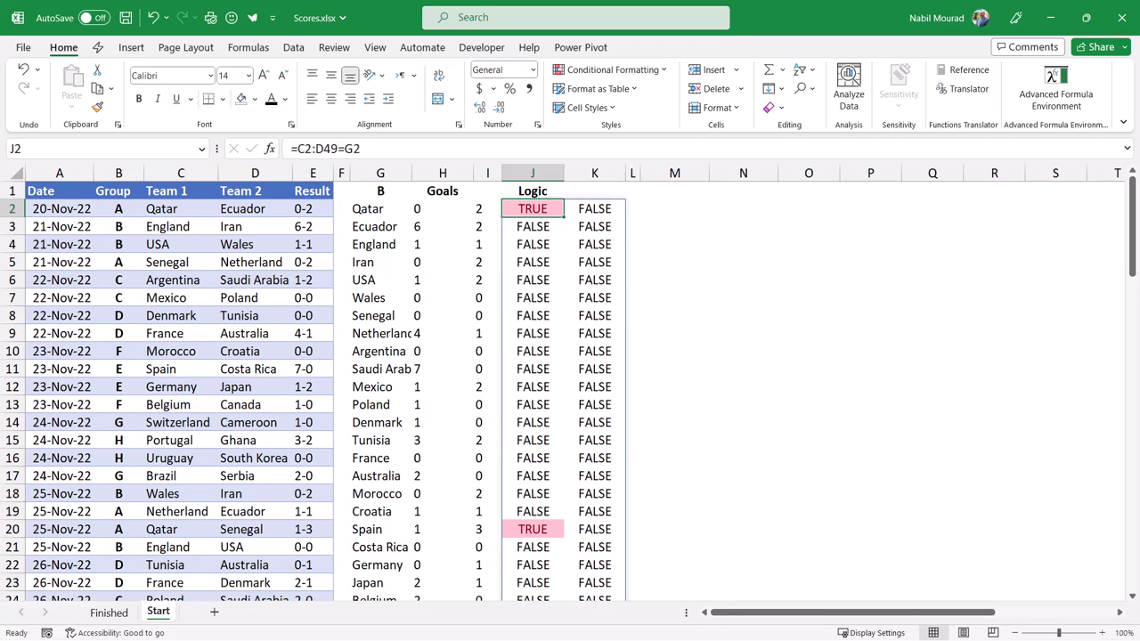
# Begin =LET( in M1 with an expanded formula bar, naming A as C2:D49 on its own line
pyautogui.click(674, 190)
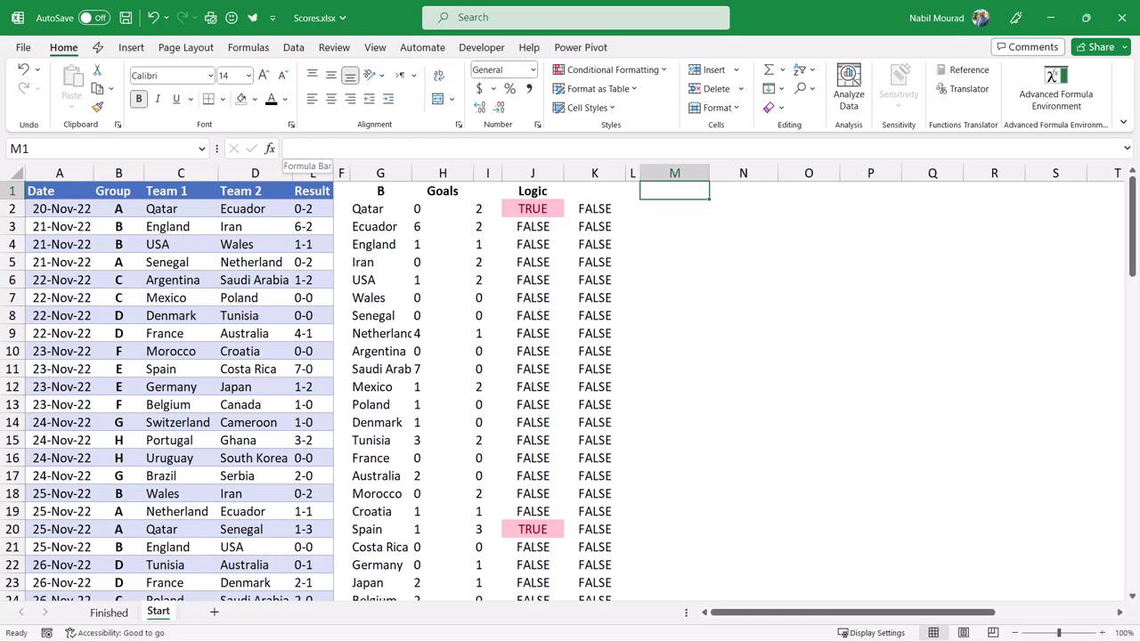
pyautogui.moveTo(334, 159); pyautogui.dragTo(334, 266)
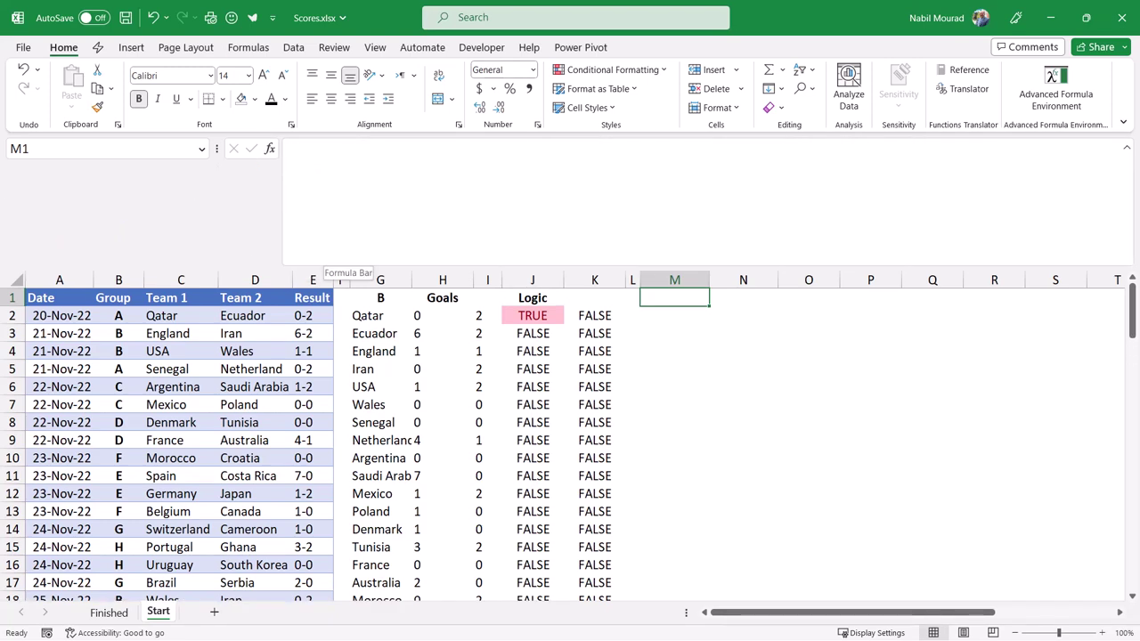
pyautogui.write('=let')
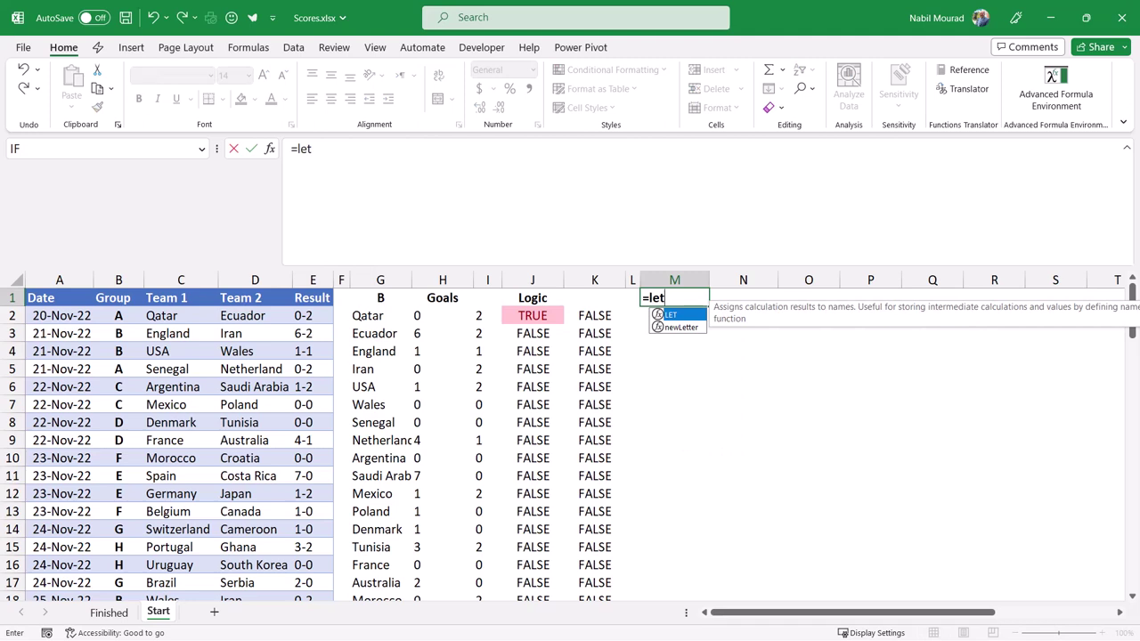
pyautogui.press('Tab')
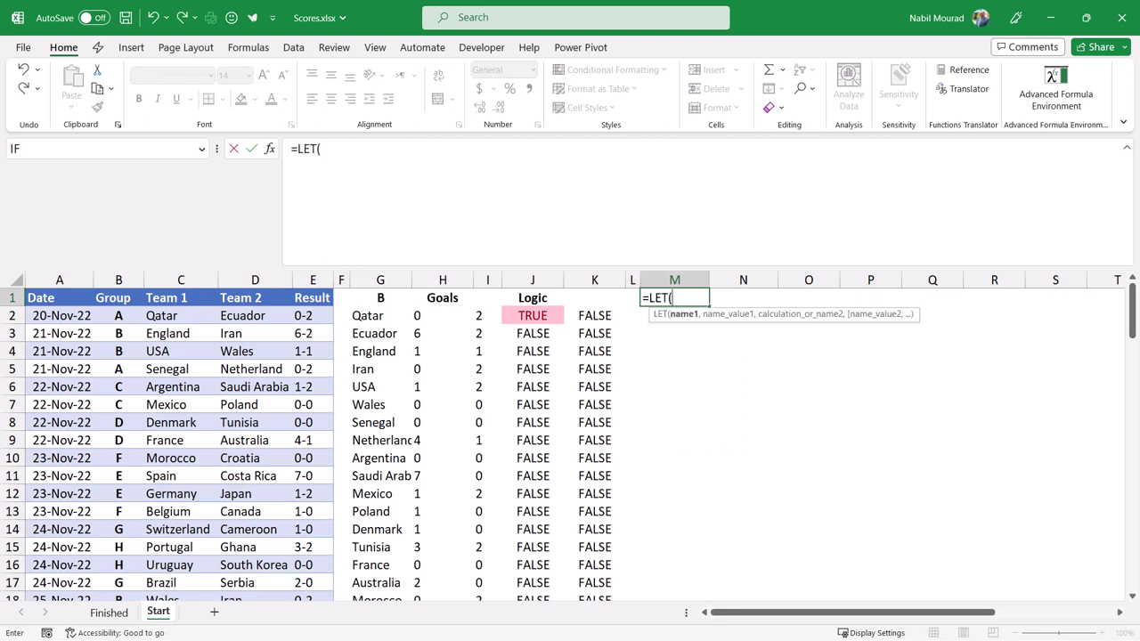
pyautogui.hotkey('alt', 'Return')
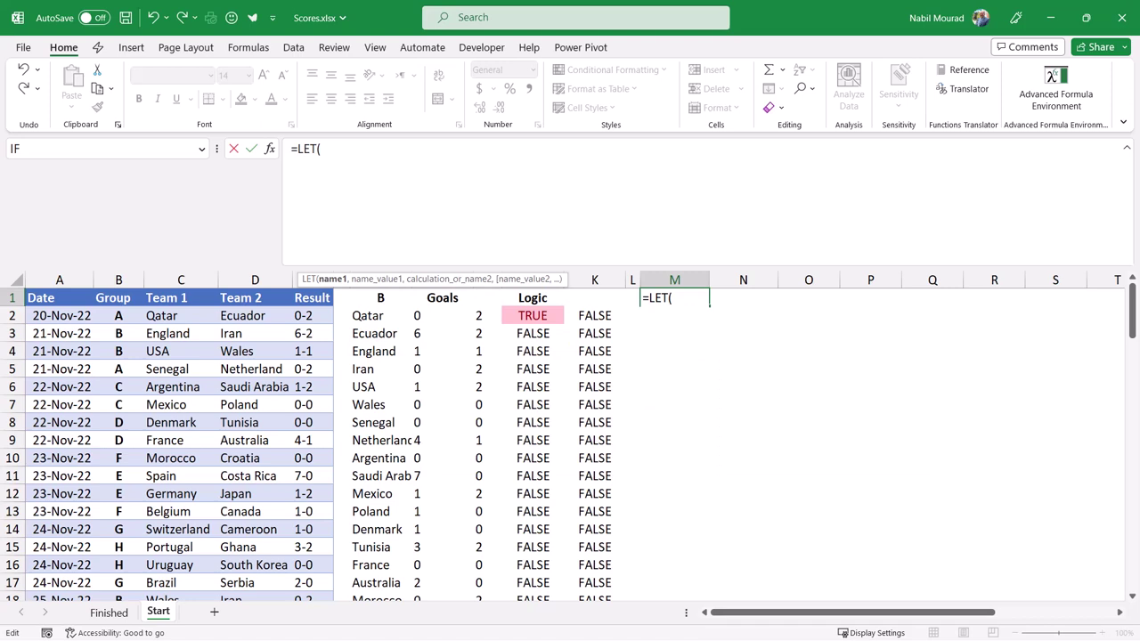
pyautogui.write('A,')
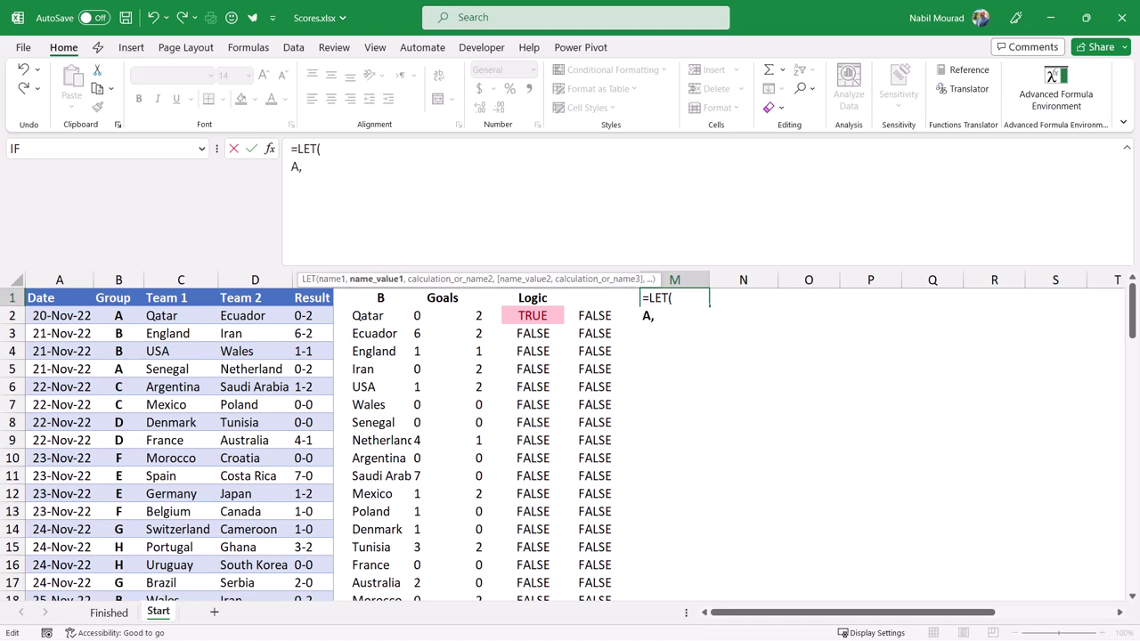
pyautogui.moveTo(165, 315); pyautogui.dragTo(250, 316)
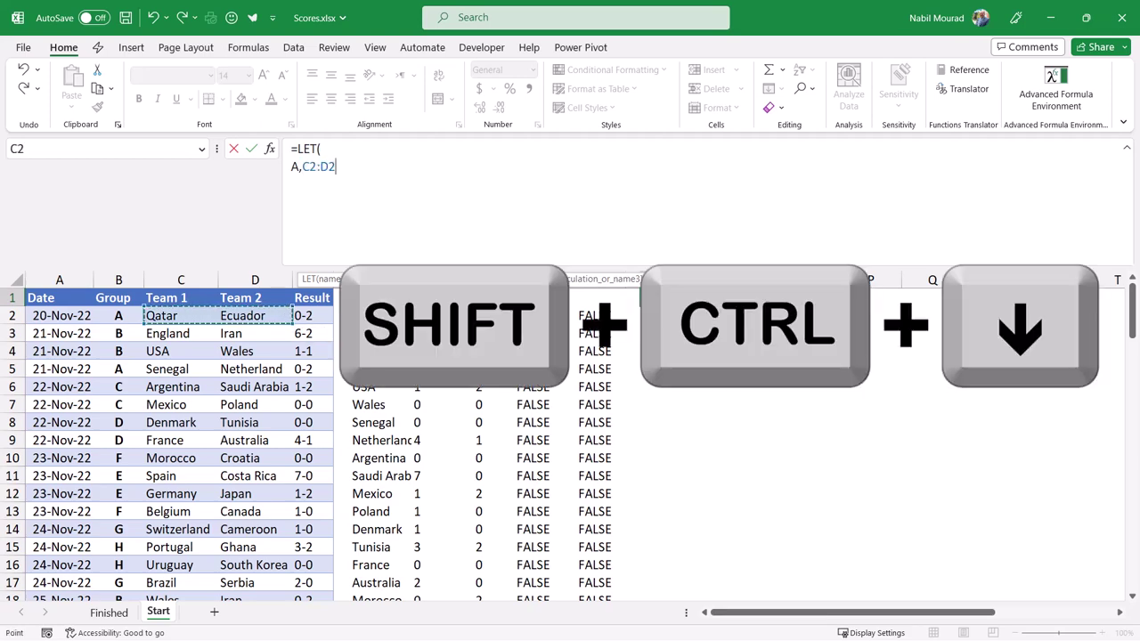
pyautogui.hotkey('ctrl', 'shift', 'Down')
pyautogui.hotkey('ctrl', 'BackSpace')
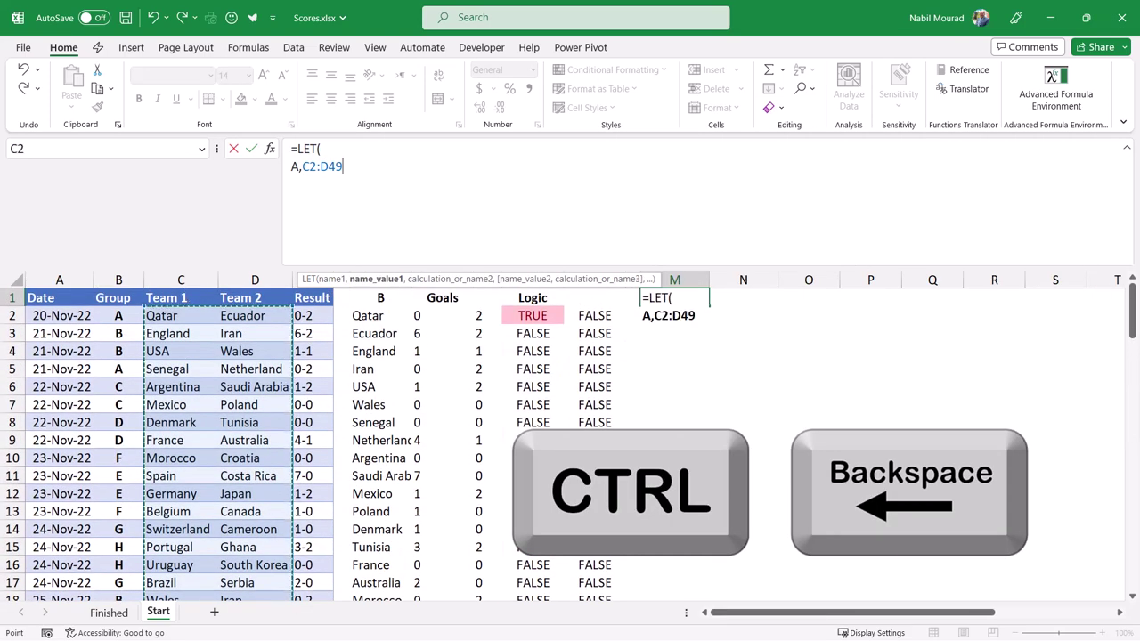
pyautogui.write(',')
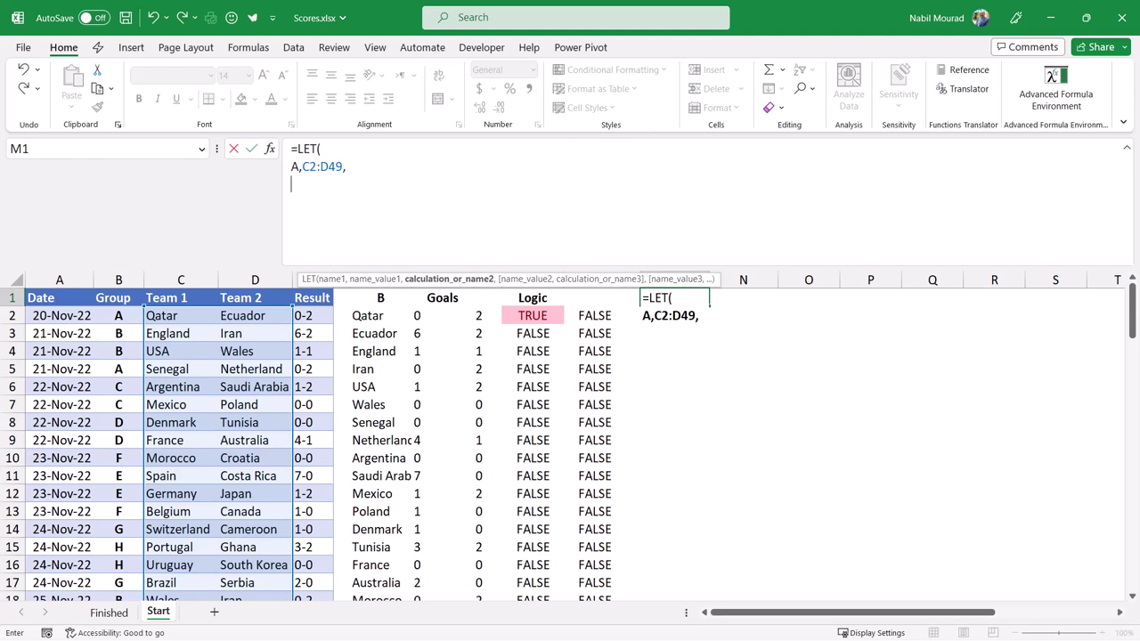
# Add the LET line B,UNIQUE(TOCOL(A)), to build the unique team list
pyautogui.write('B')
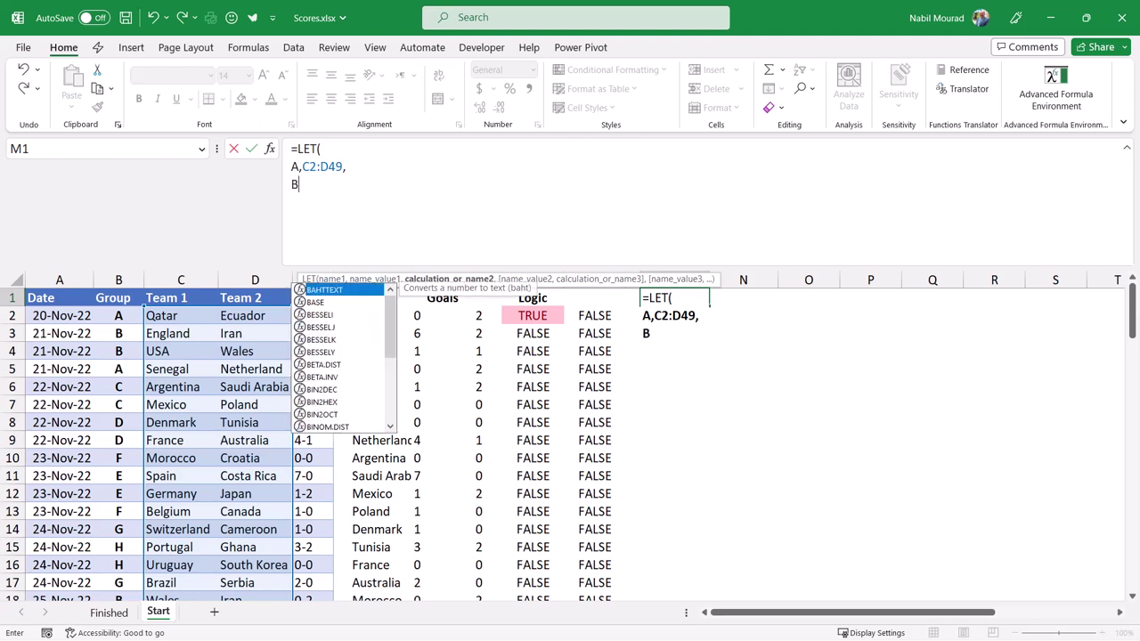
pyautogui.write(',')
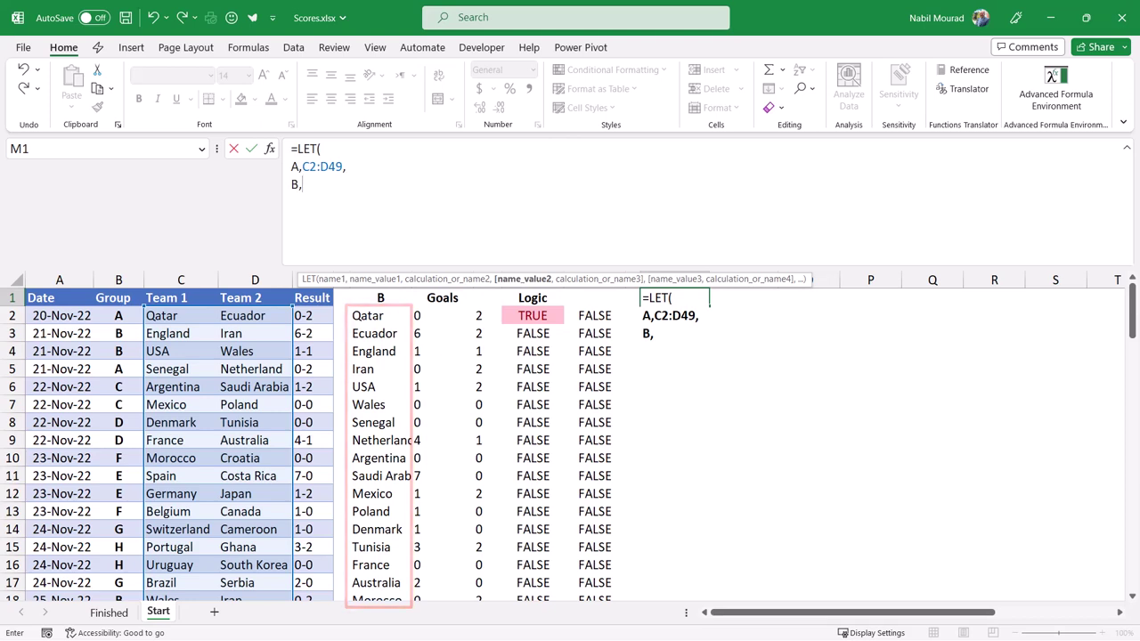
pyautogui.write('uni')
pyautogui.press('Tab')
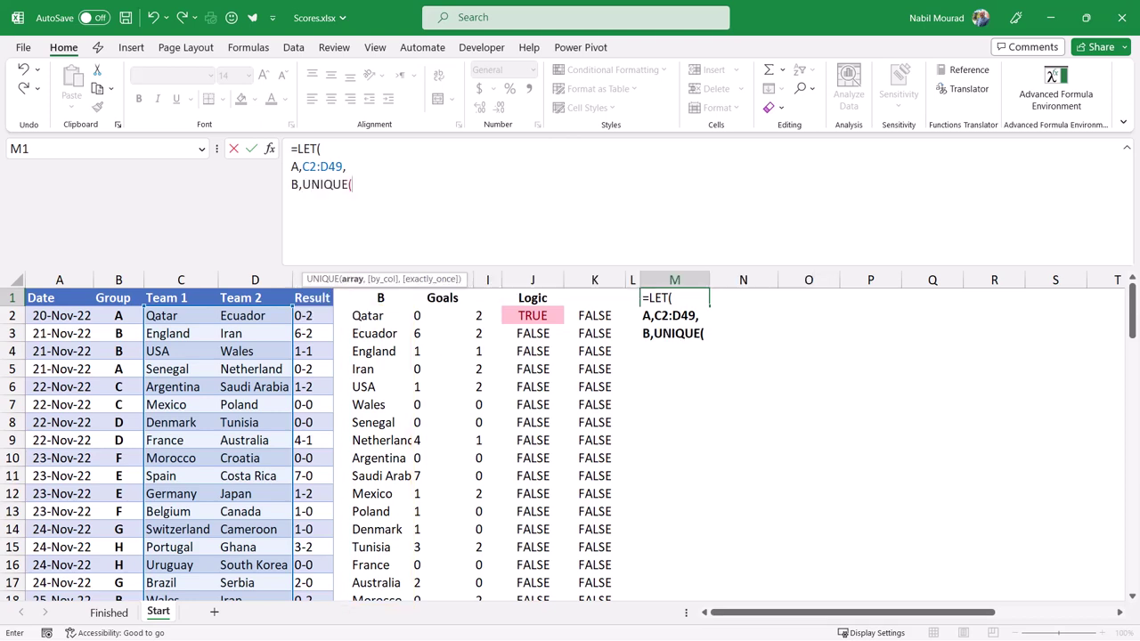
pyautogui.write('toc')
pyautogui.press('Tab')
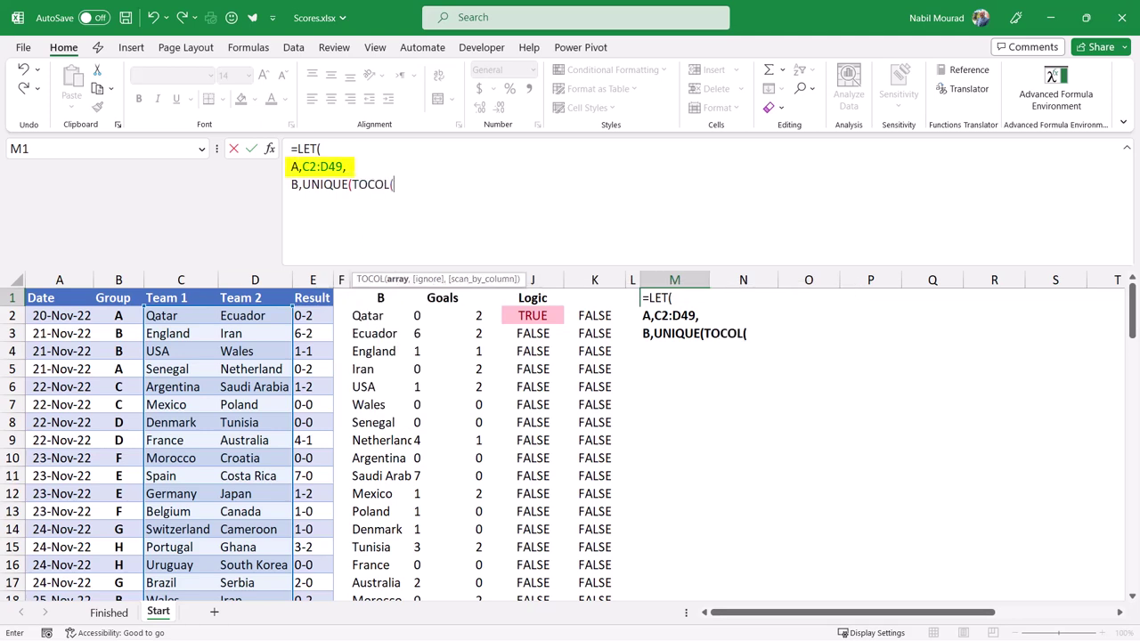
pyautogui.write('A')
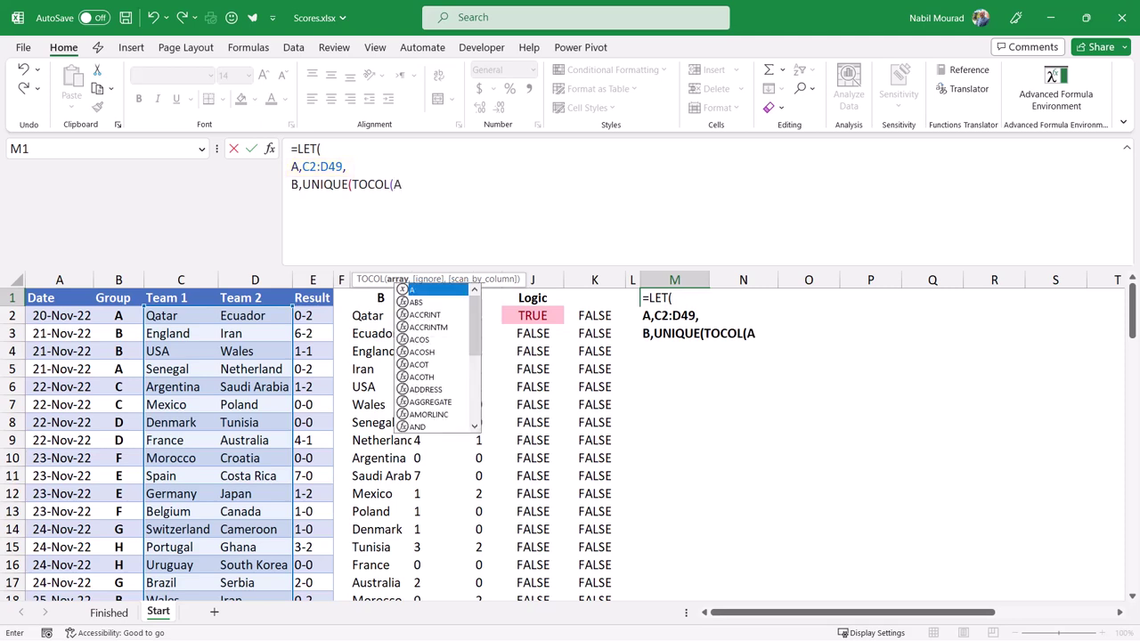
pyautogui.write('))')
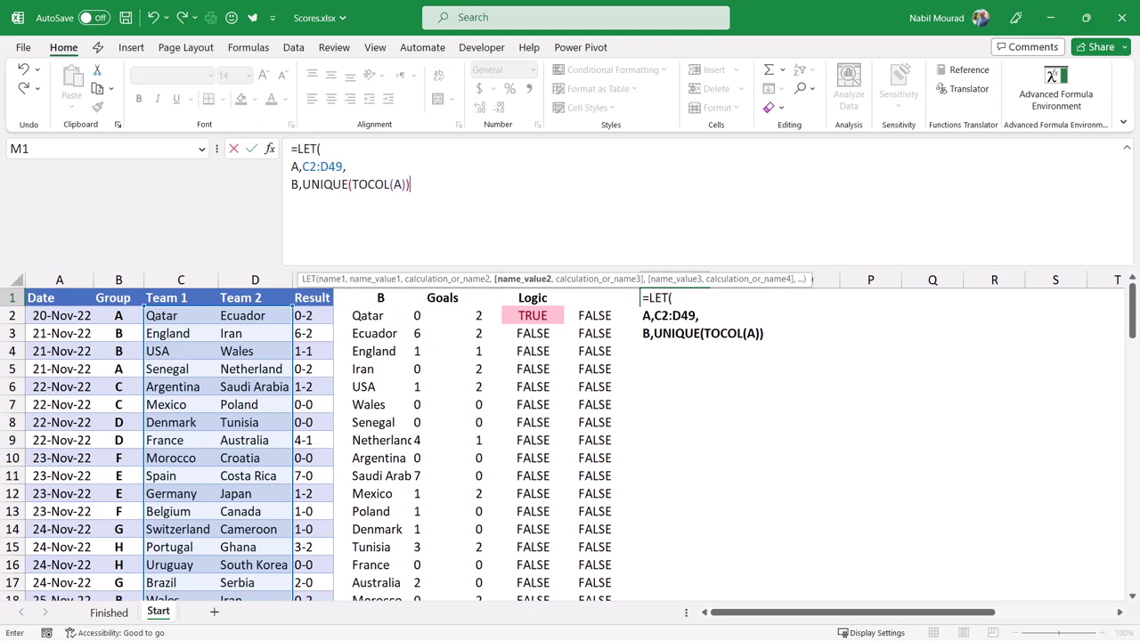
pyautogui.write(',')
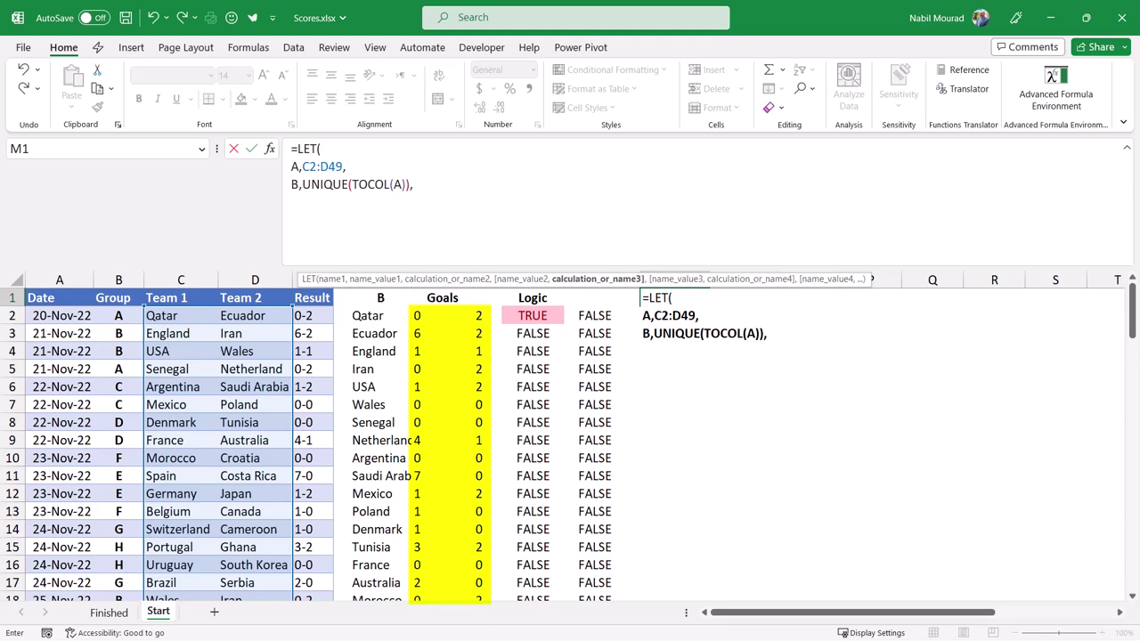
# Add the LET line C,MID(E2:E49,{1,3},1), holding each result's two goal digits
pyautogui.write('C,')
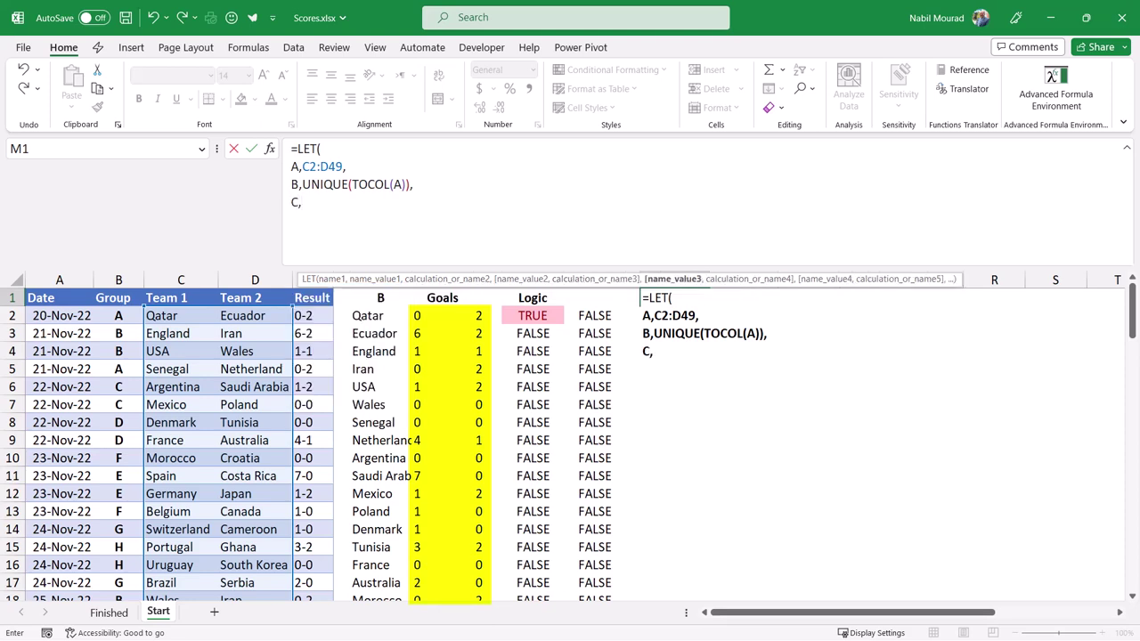
pyautogui.write('Mid')
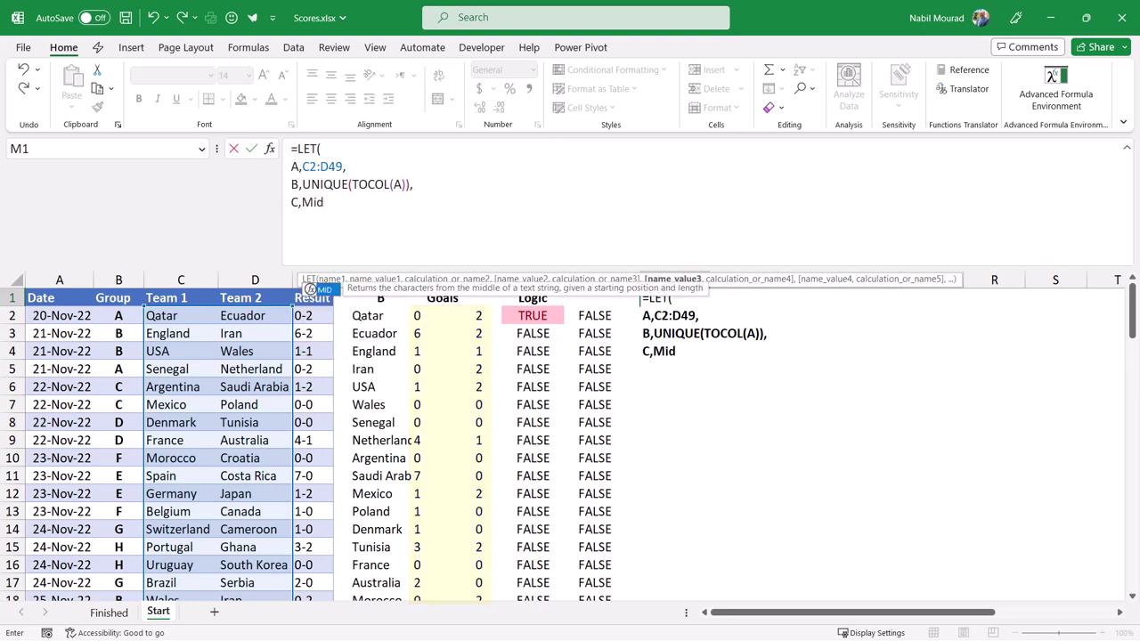
pyautogui.press('Tab')
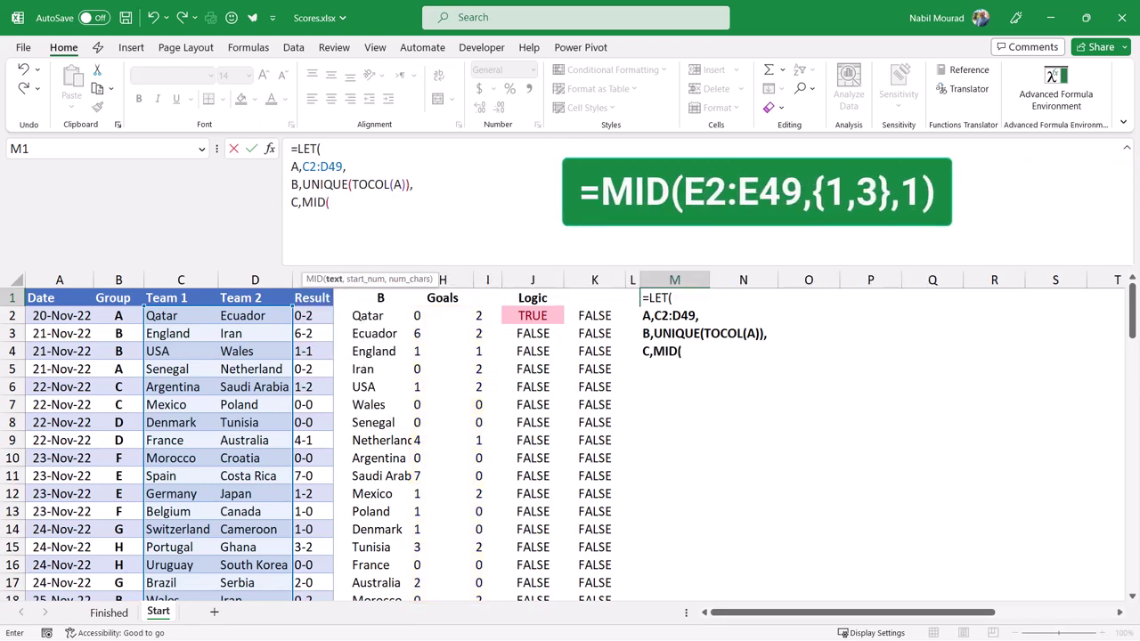
pyautogui.click(313, 316)
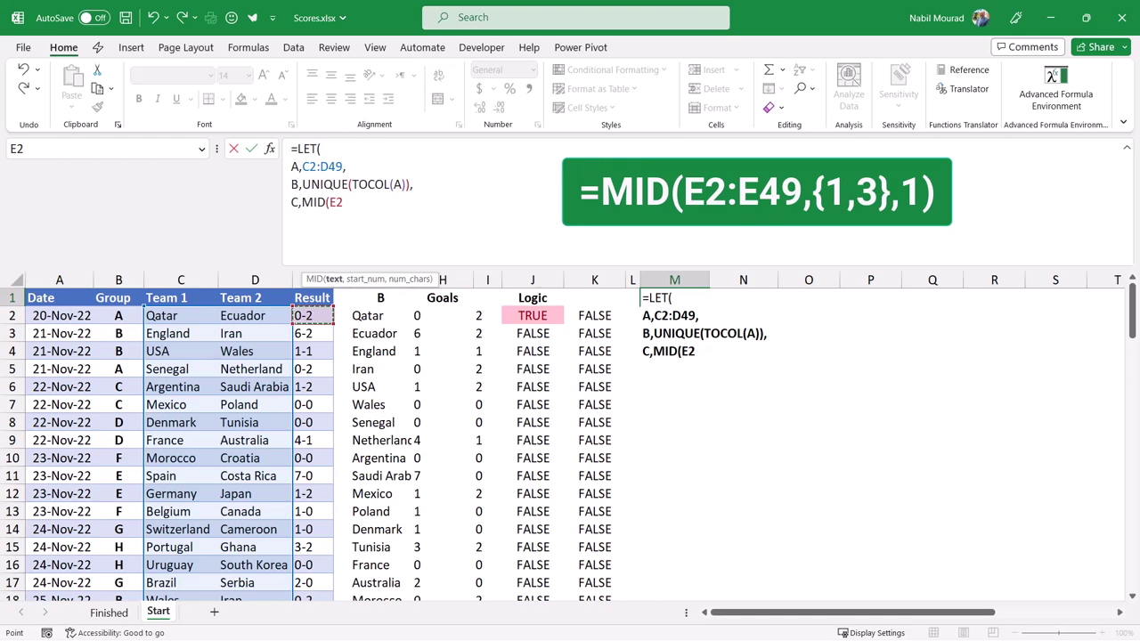
pyautogui.hotkey('ctrl', 'shift', 'Down')
pyautogui.hotkey('ctrl', 'BackSpace')
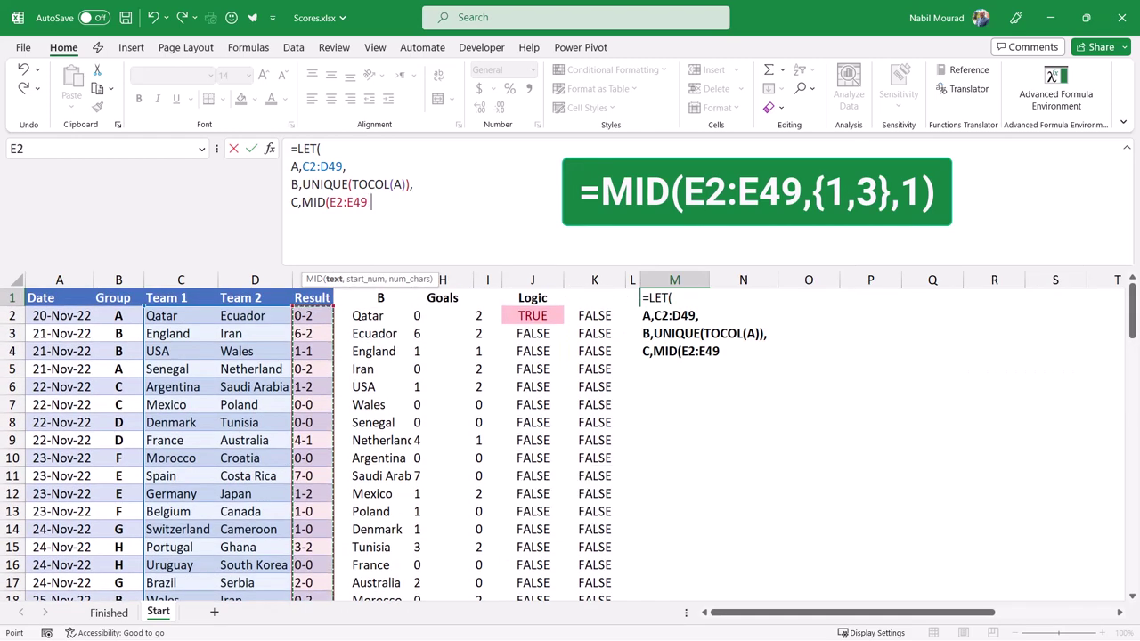
pyautogui.write(',')
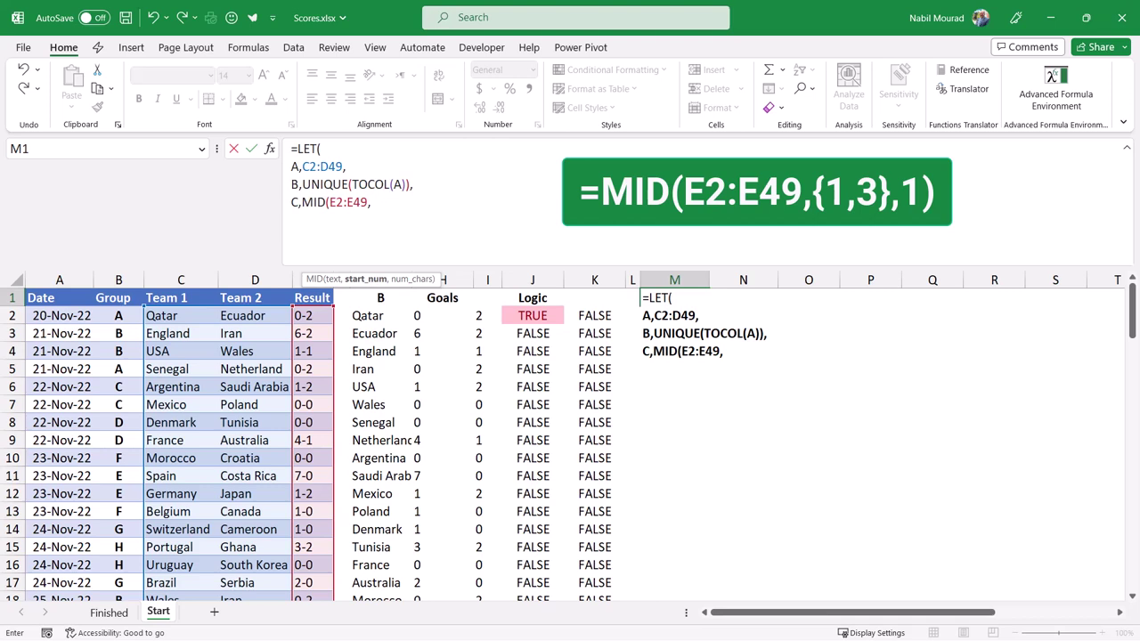
pyautogui.write('{1,3},')
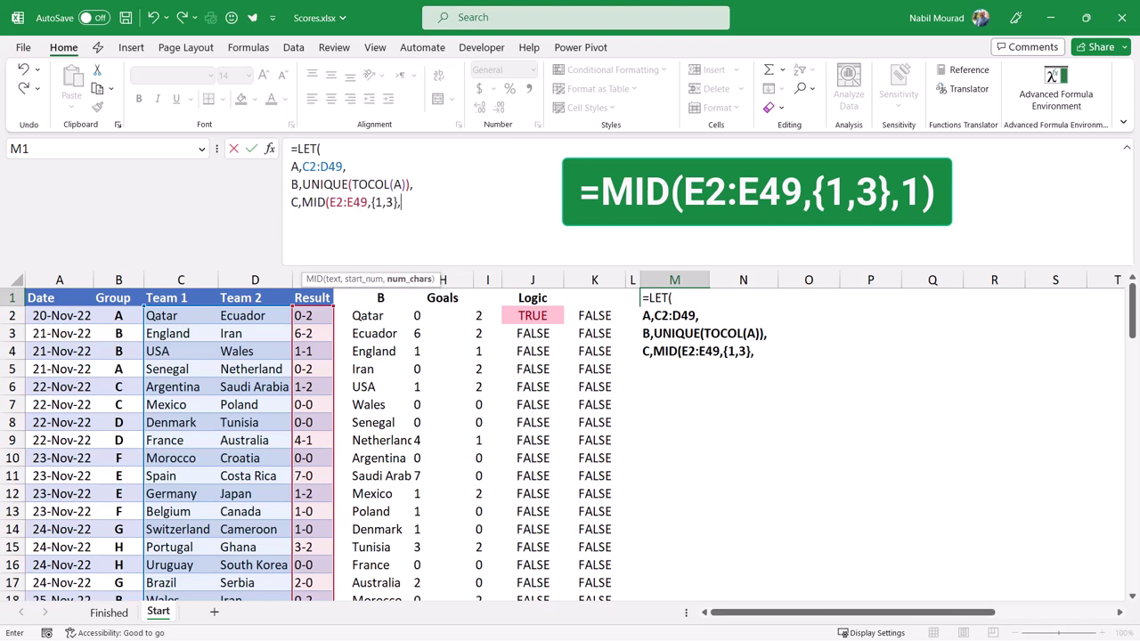
pyautogui.write('1)')
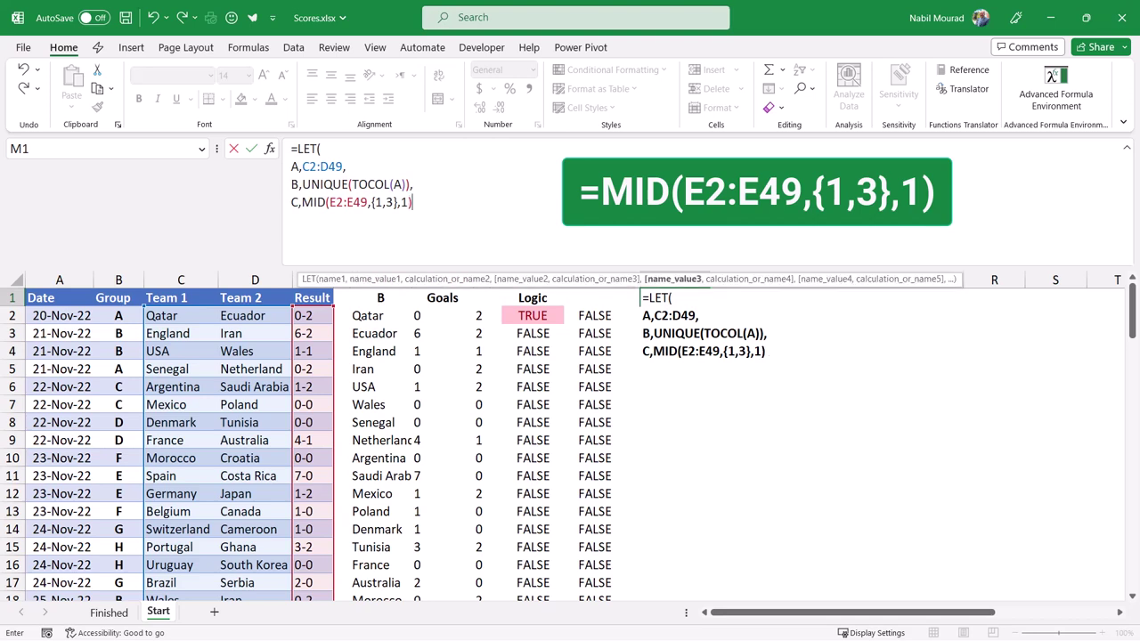
pyautogui.write(',')
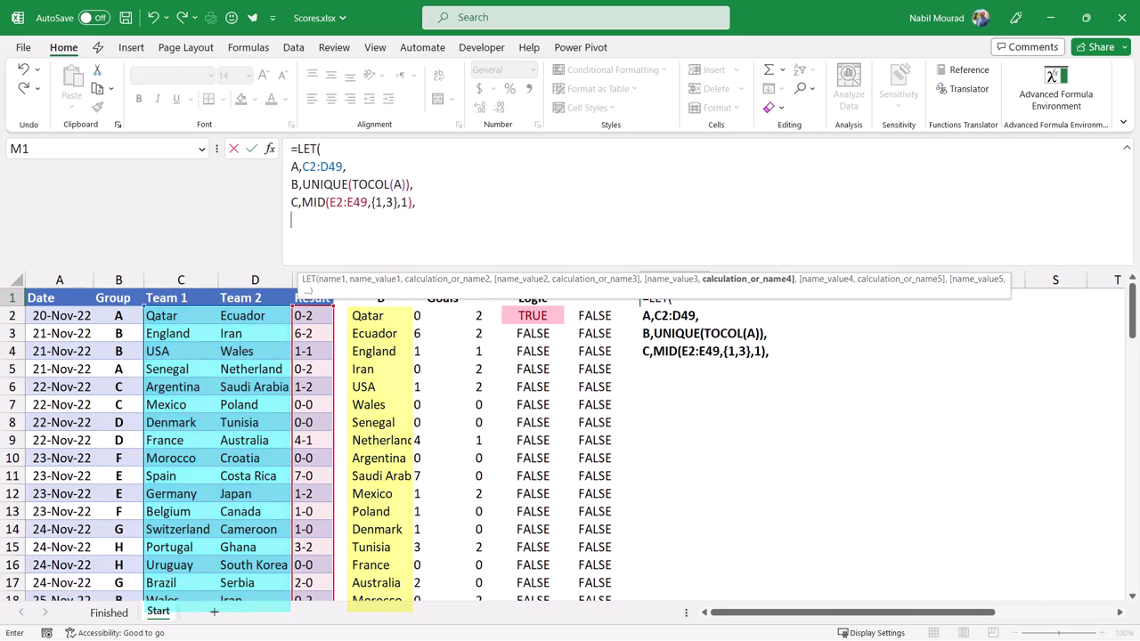
# Start the final LET line with MAP(B,LAMBDA(x, to process each unique team
pyautogui.write('map')
pyautogui.press('Tab')
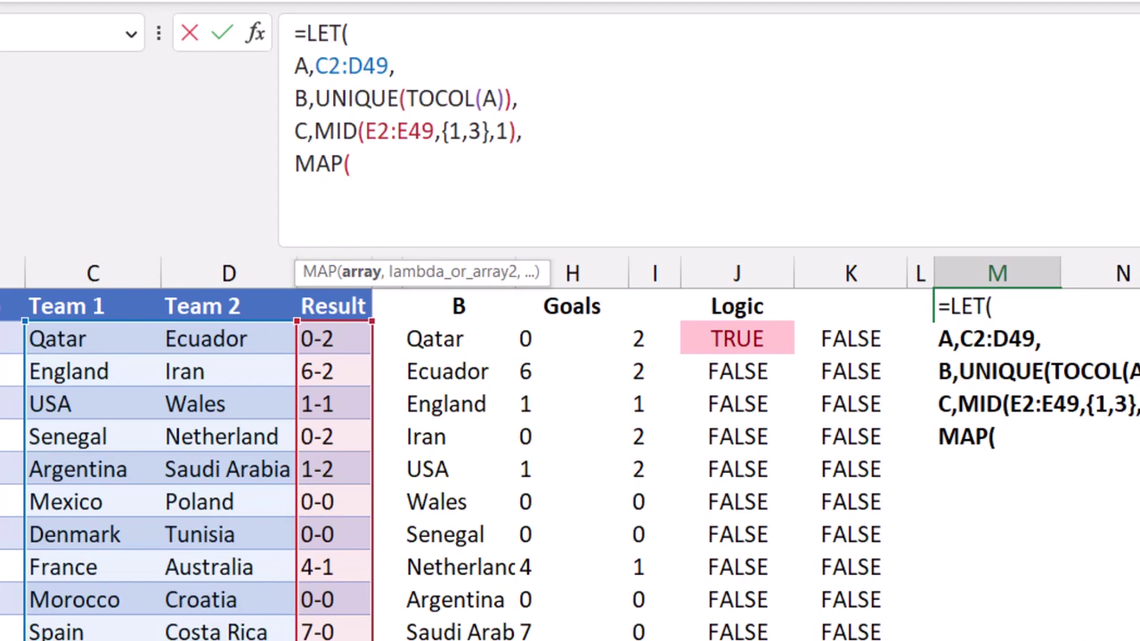
pyautogui.write('B')
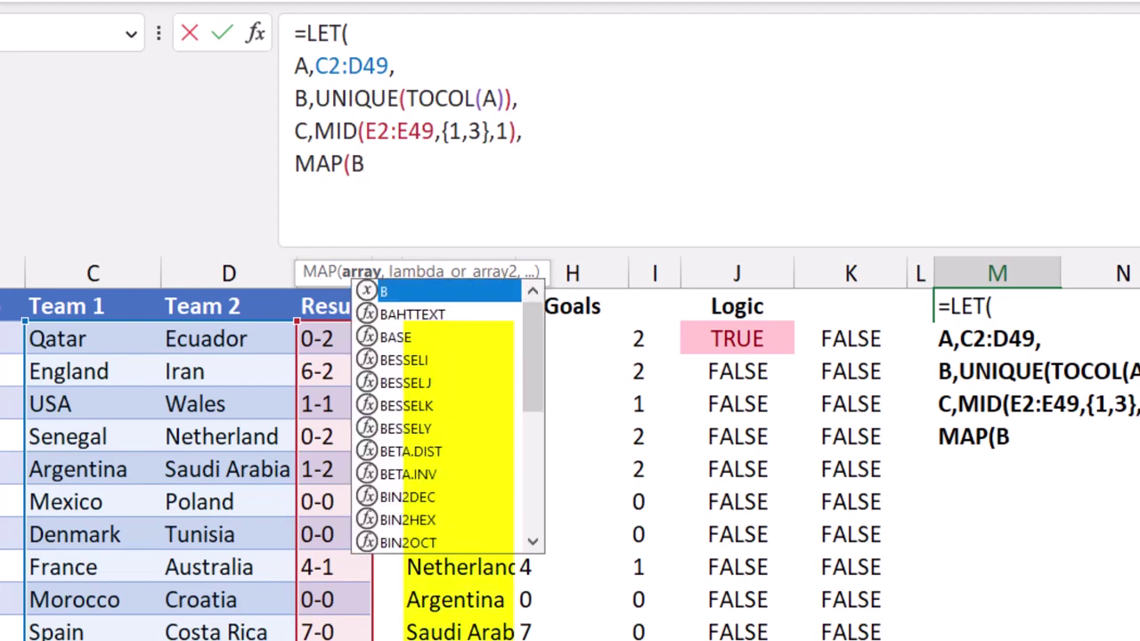
pyautogui.write(',')
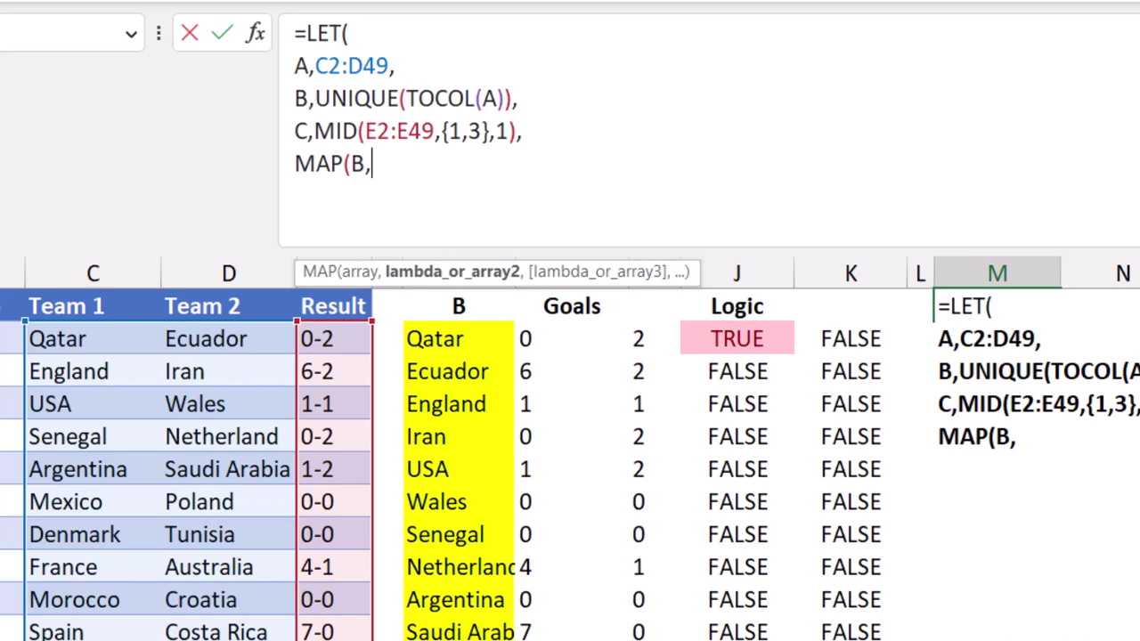
pyautogui.write('lambda')
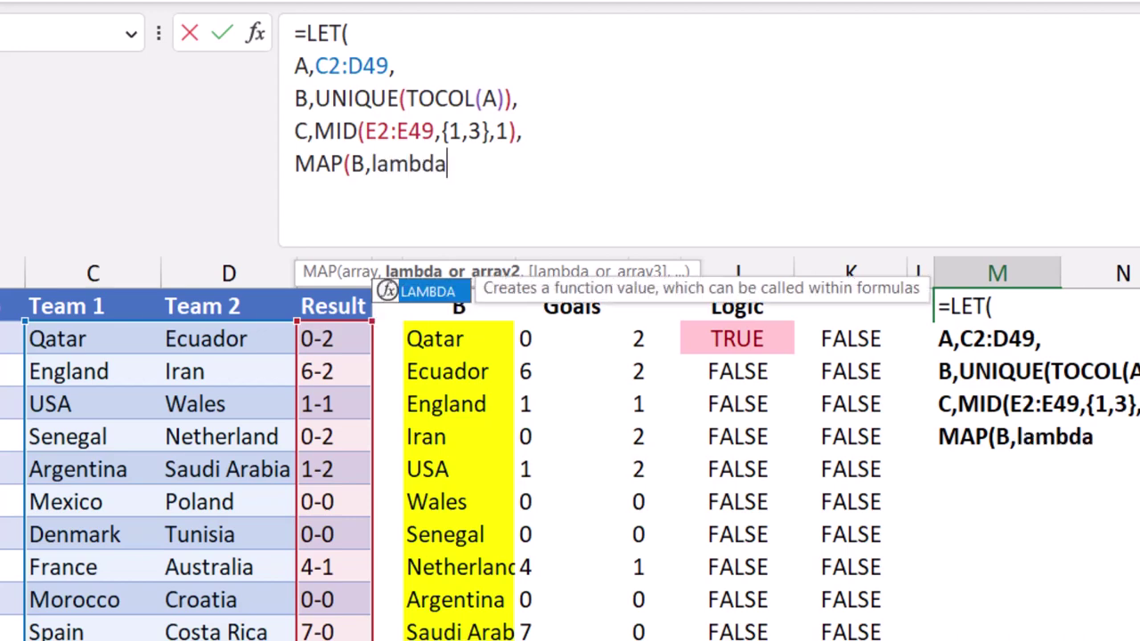
pyautogui.press('Tab')
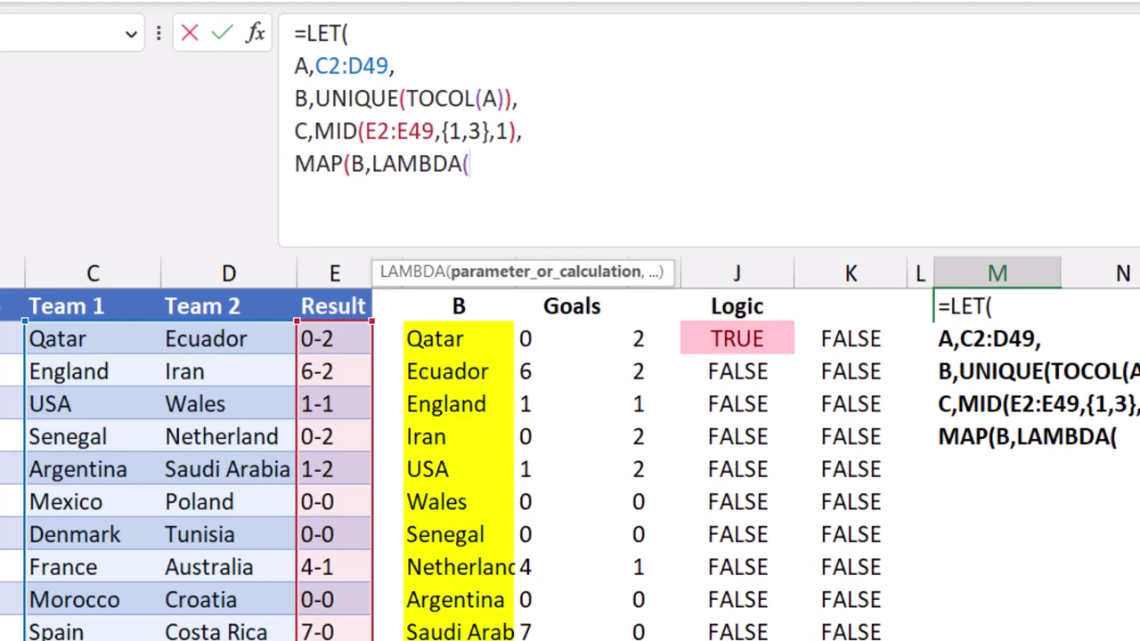
pyautogui.write('x,')
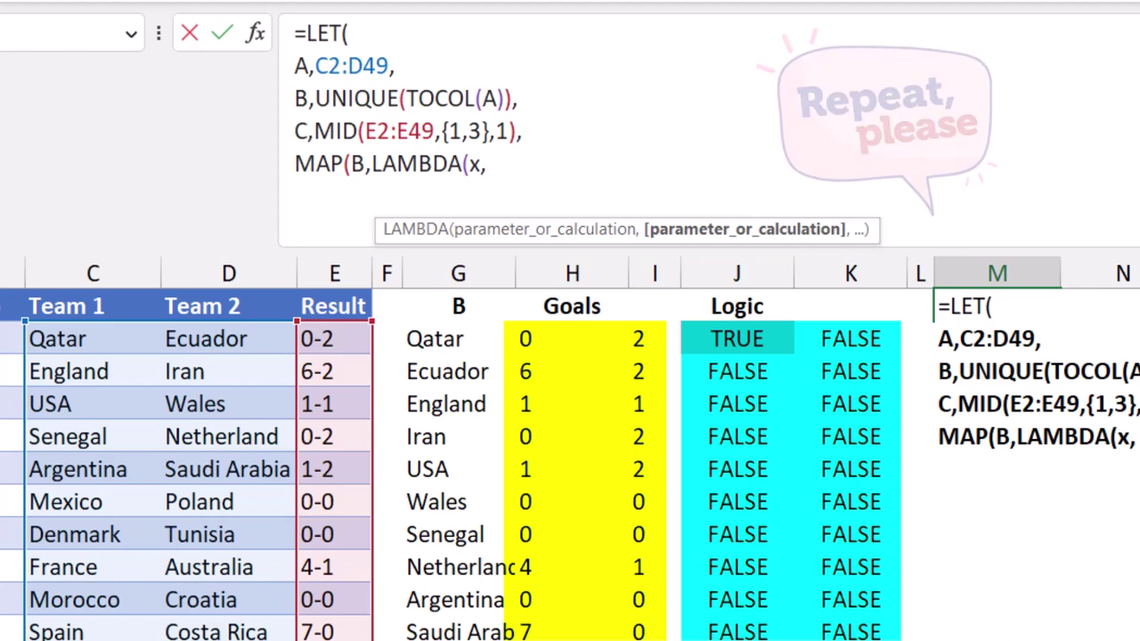
# Finish the formula with SUM((A=x)*C)))) so column M spills goal totals 1, 4, 9…
pyautogui.write('S')
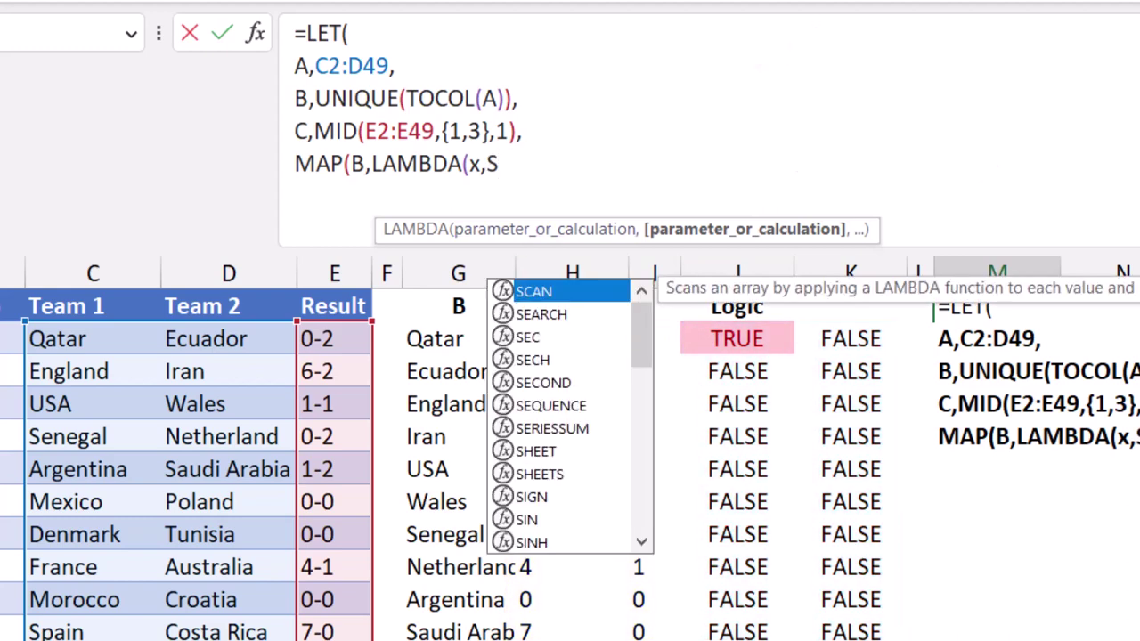
pyautogui.write('um(')
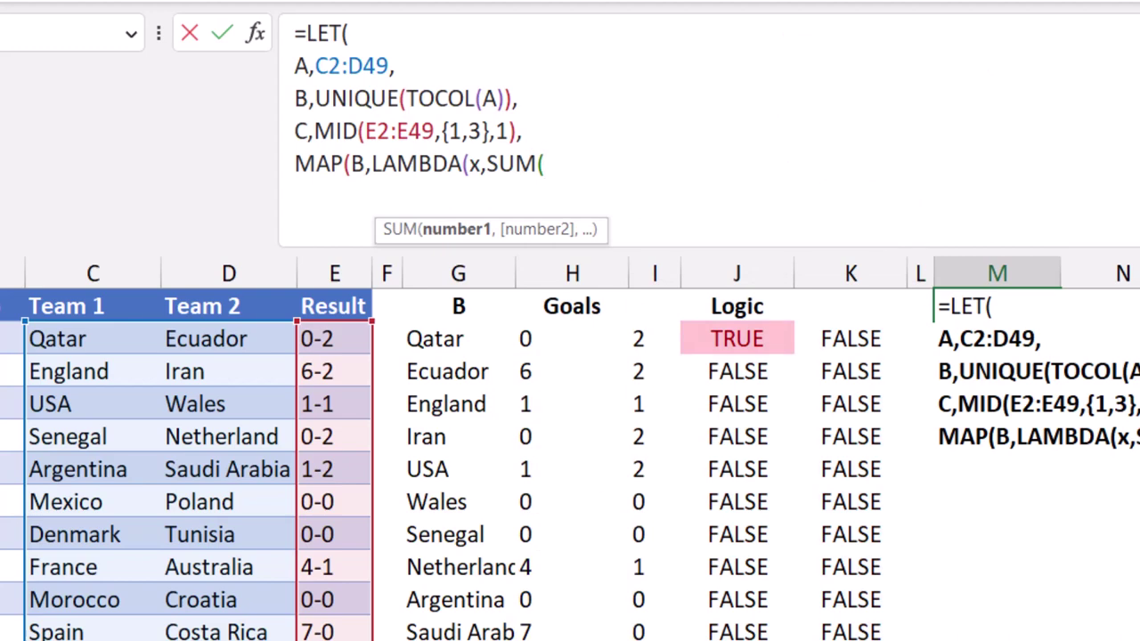
pyautogui.write('(A')
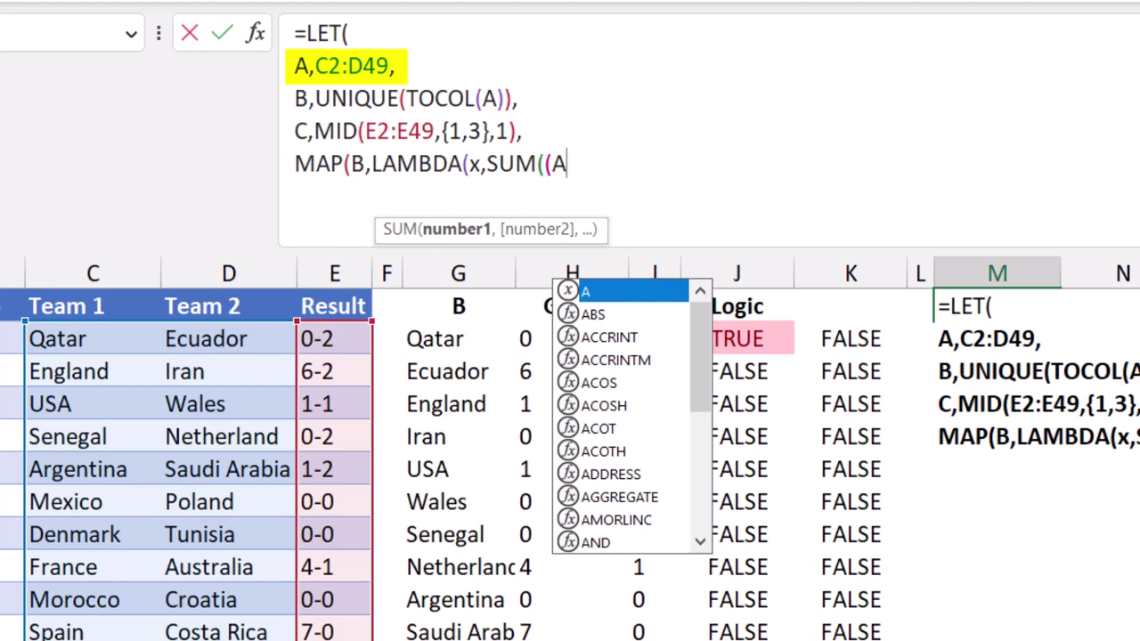
pyautogui.write('=')
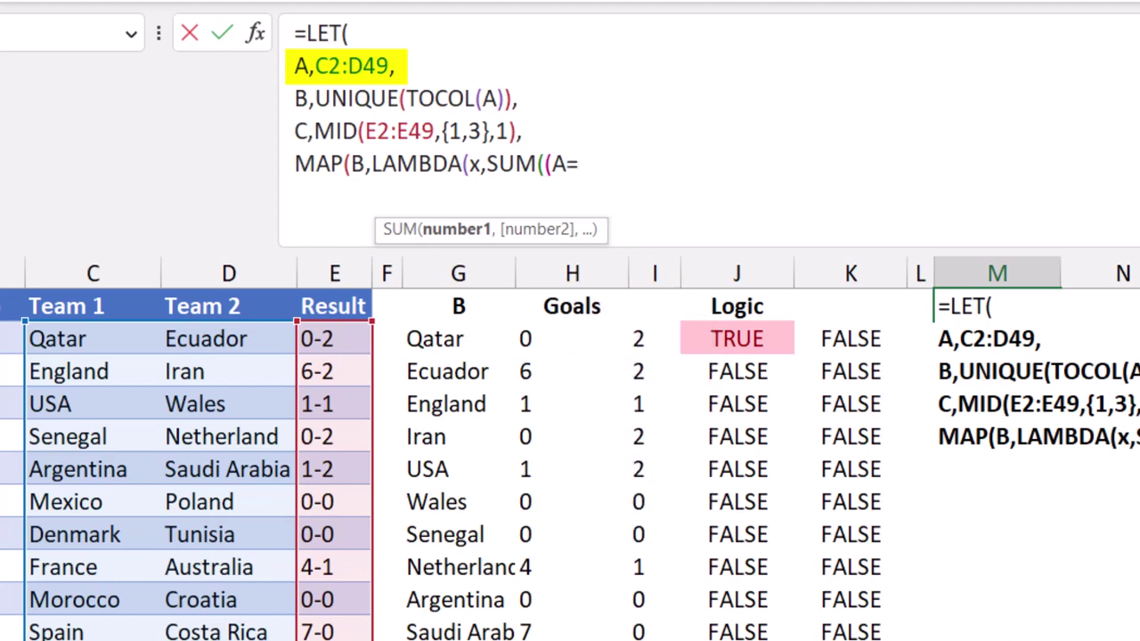
pyautogui.write('x')
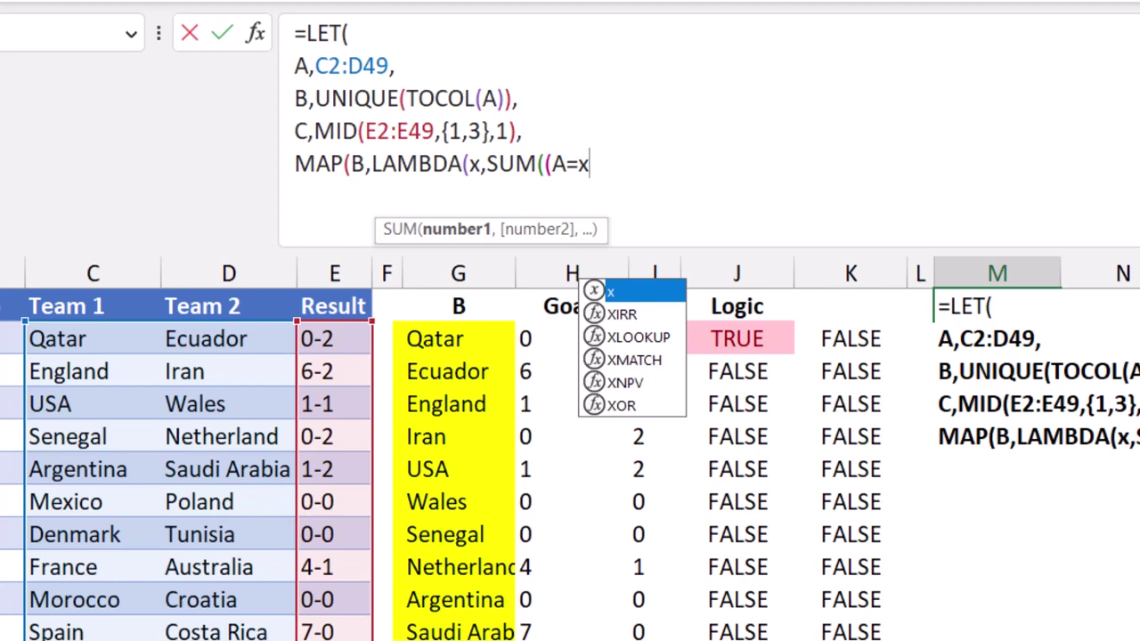
pyautogui.write(')')
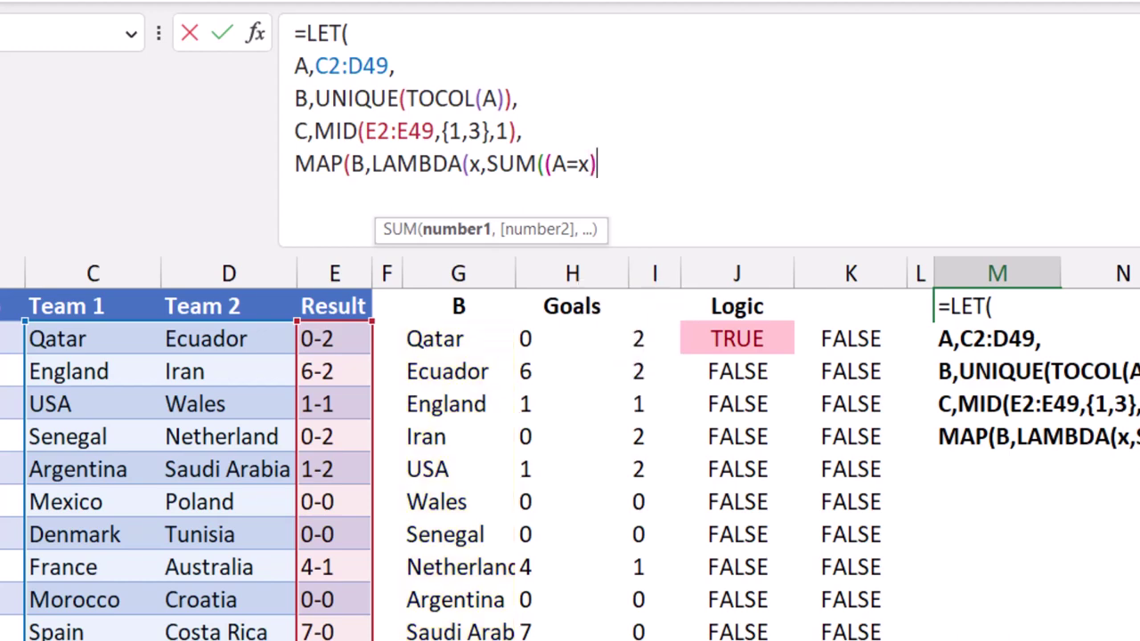
pyautogui.write('*')
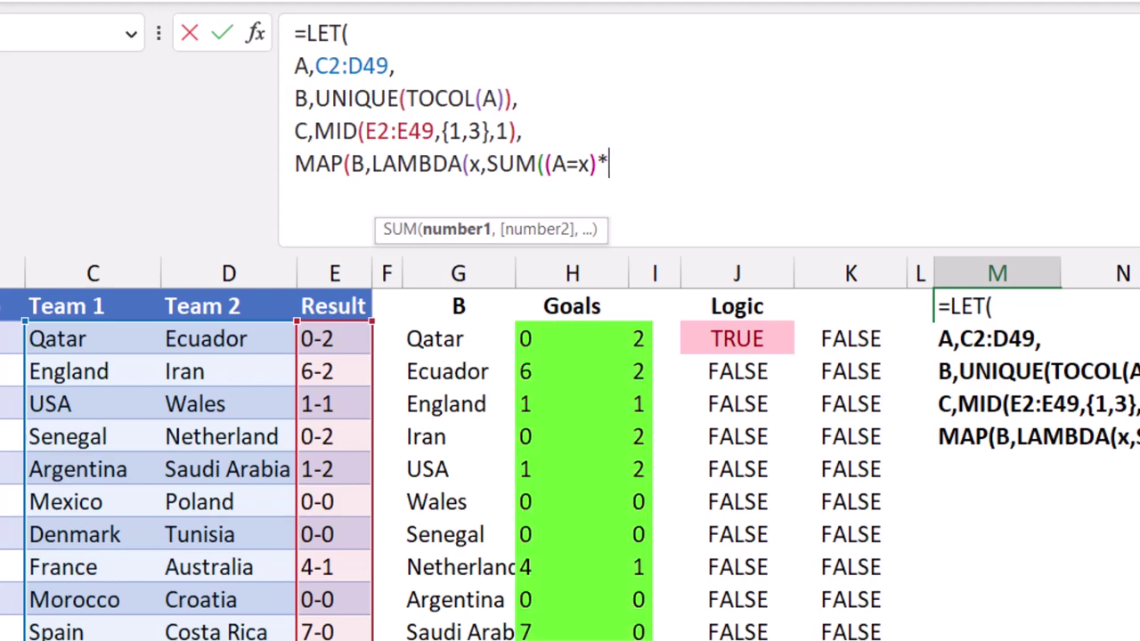
pyautogui.write('C')
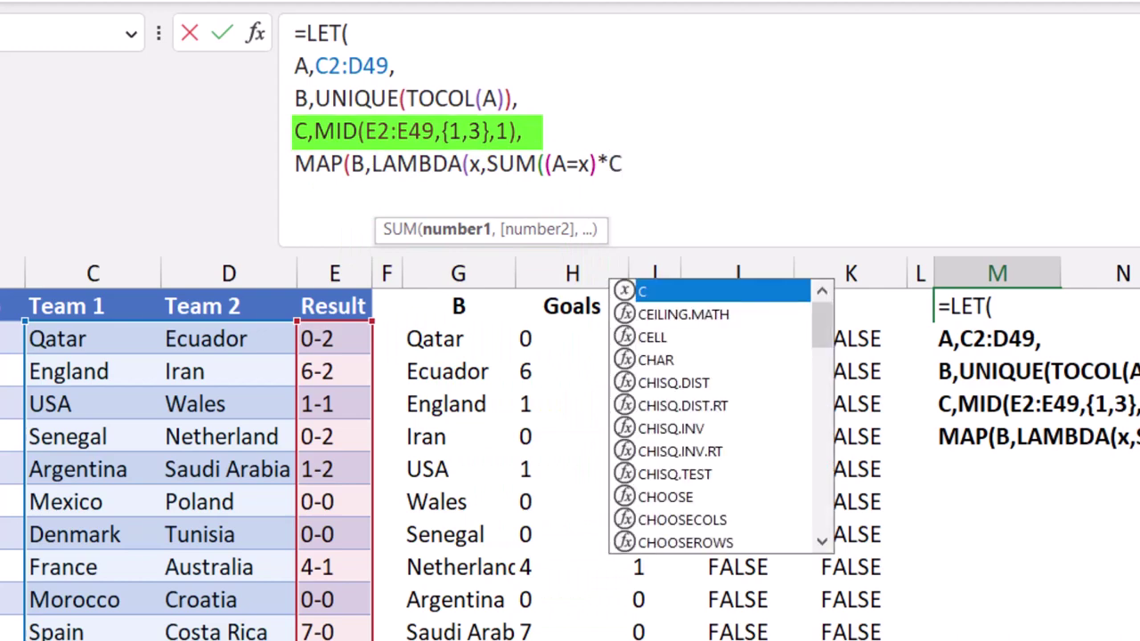
pyautogui.write(')')
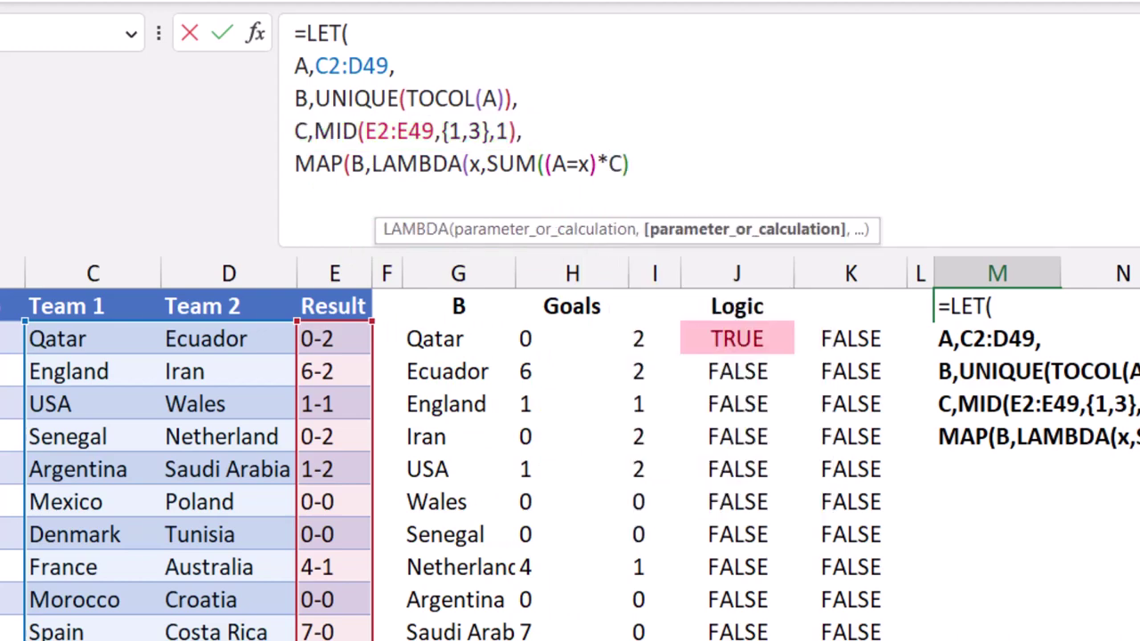
pyautogui.write('))')
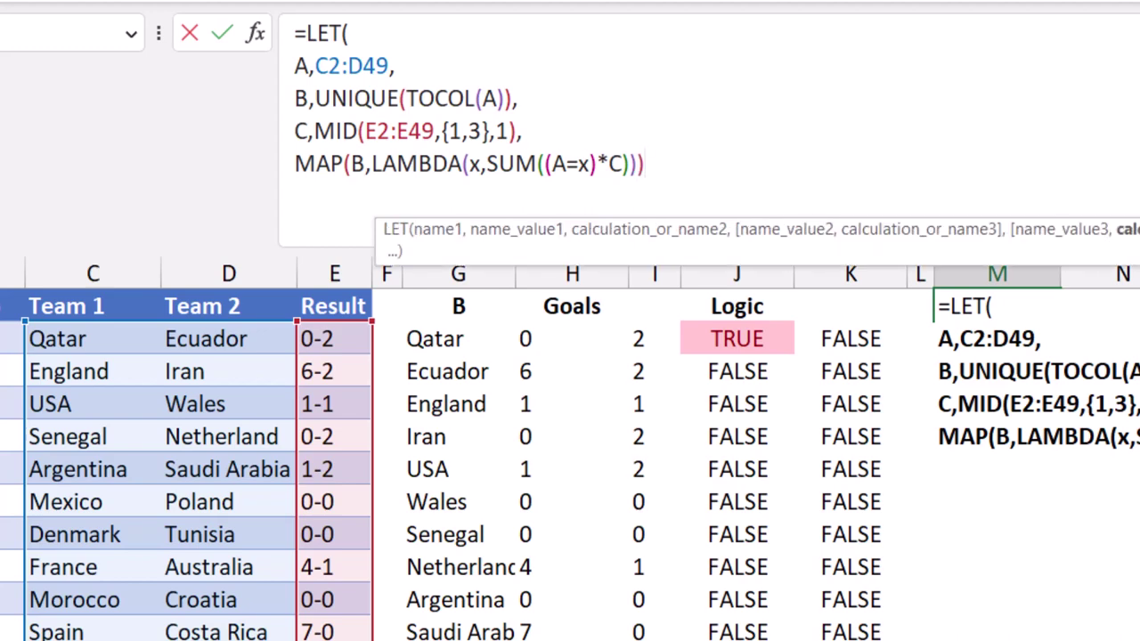
pyautogui.write(')')
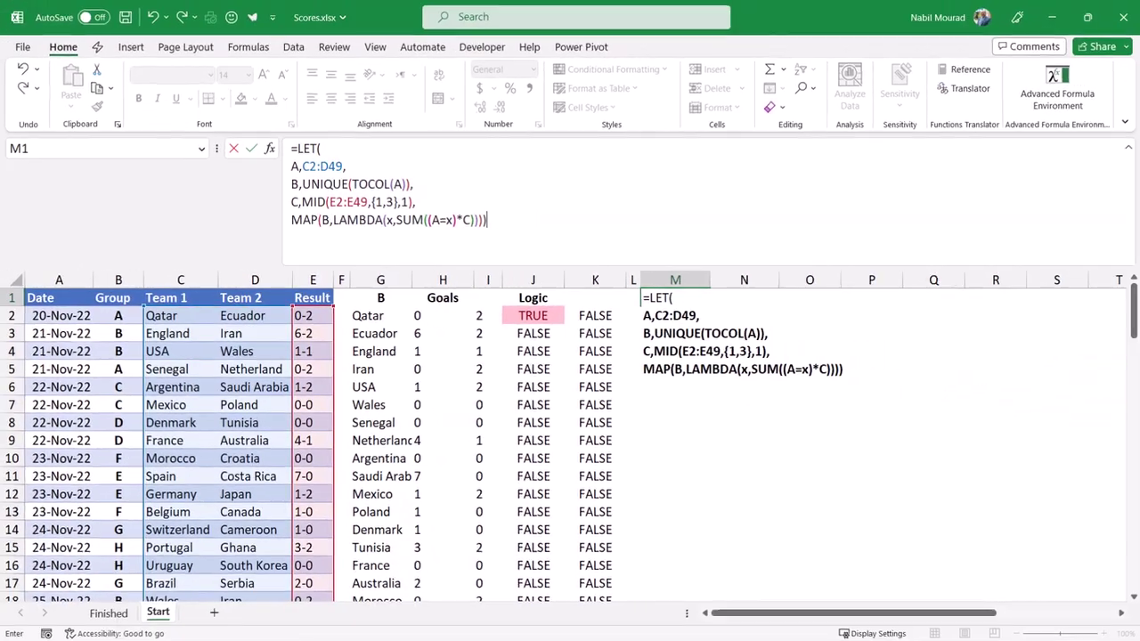
pyautogui.press('Return')
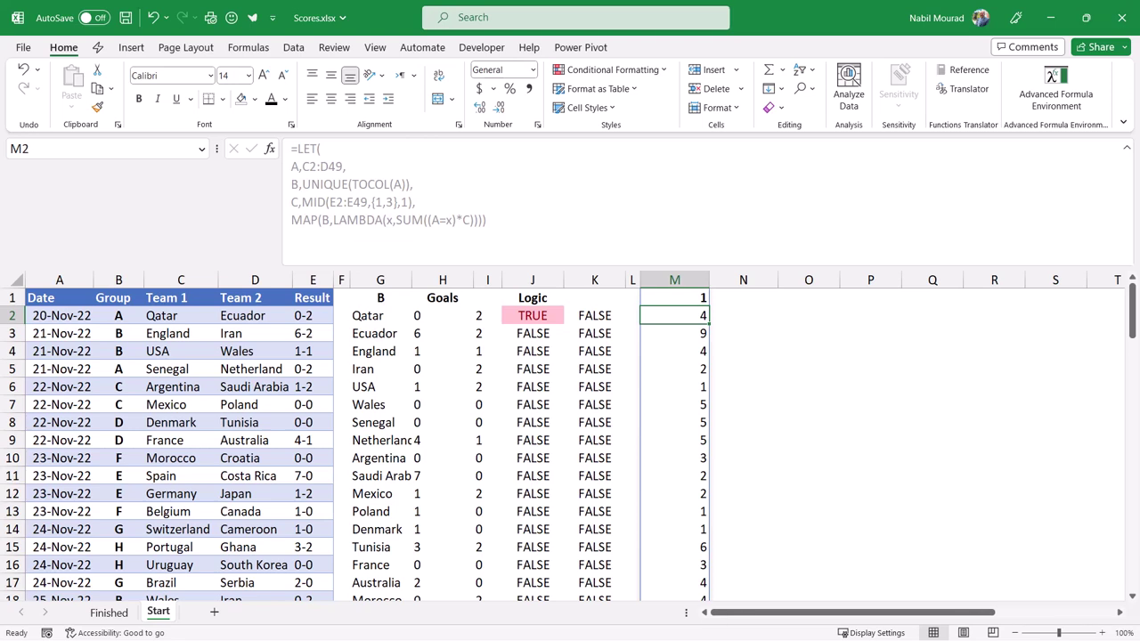
pyautogui.click(674, 297)
pyautogui.press('F2')
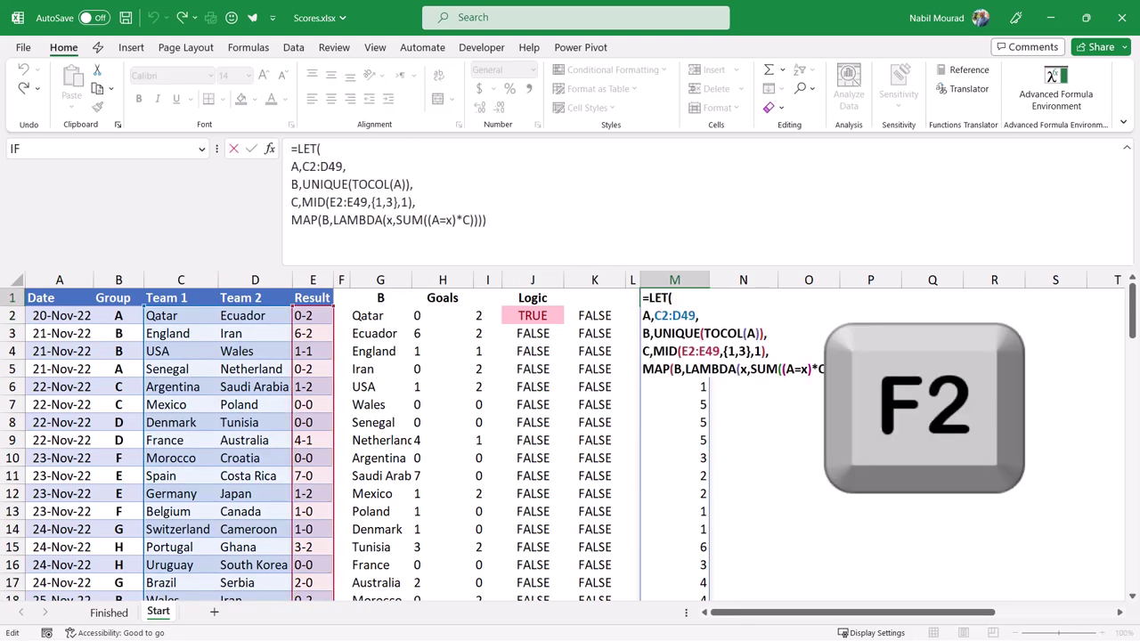
# Wrap the last line in HSTACK(B,…) so team names in M sit beside goal totals in N
pyautogui.click(293, 220)
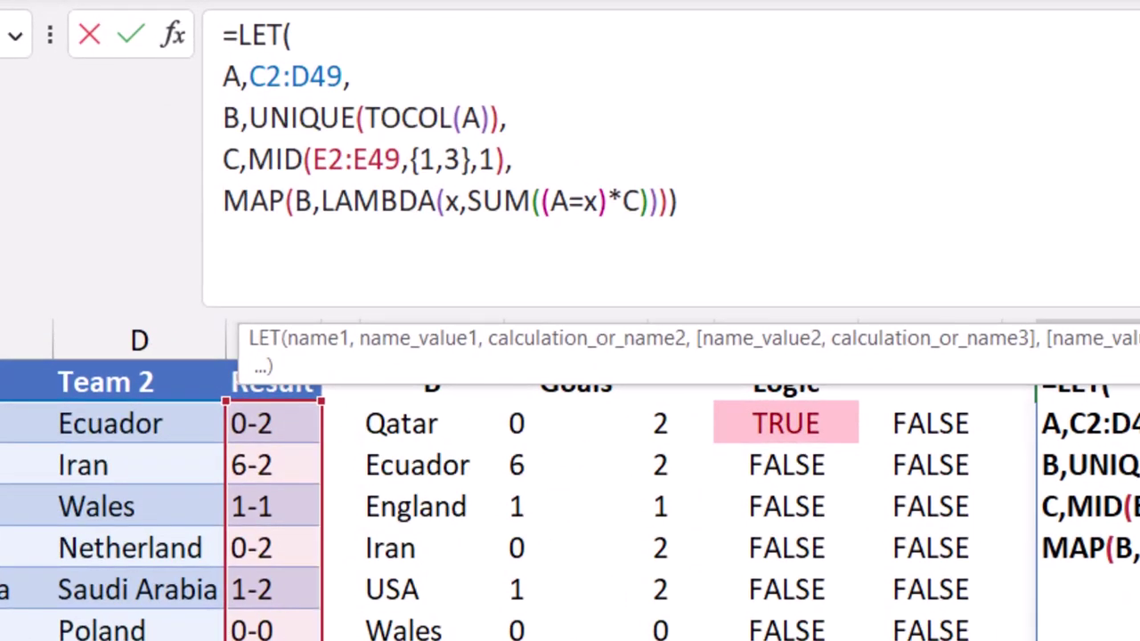
pyautogui.write('Hsta')
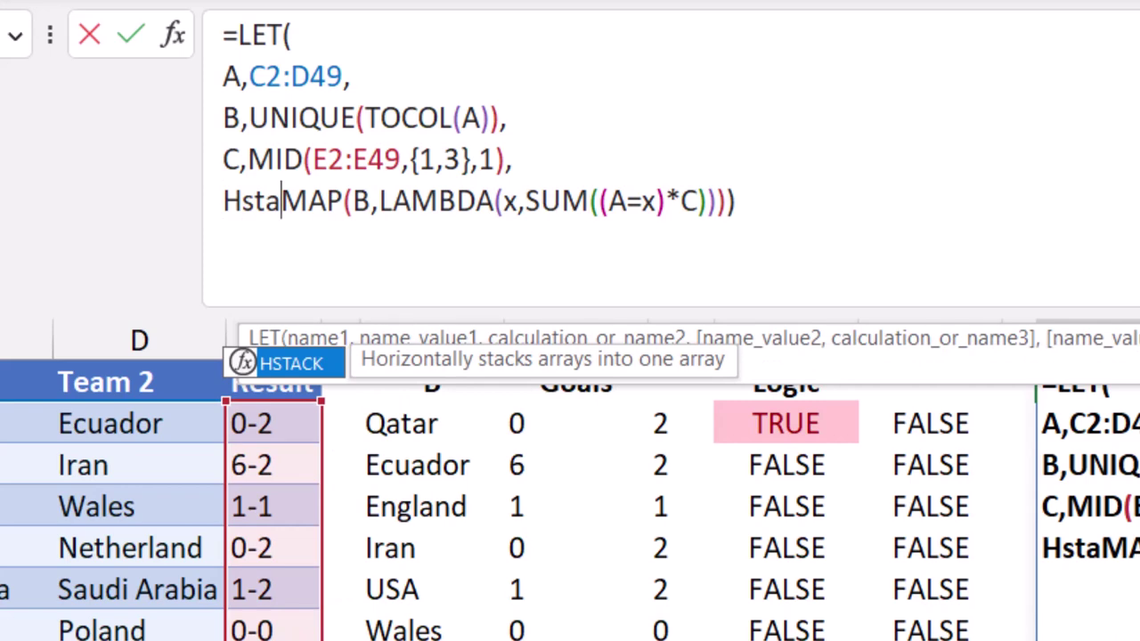
pyautogui.press('Tab')
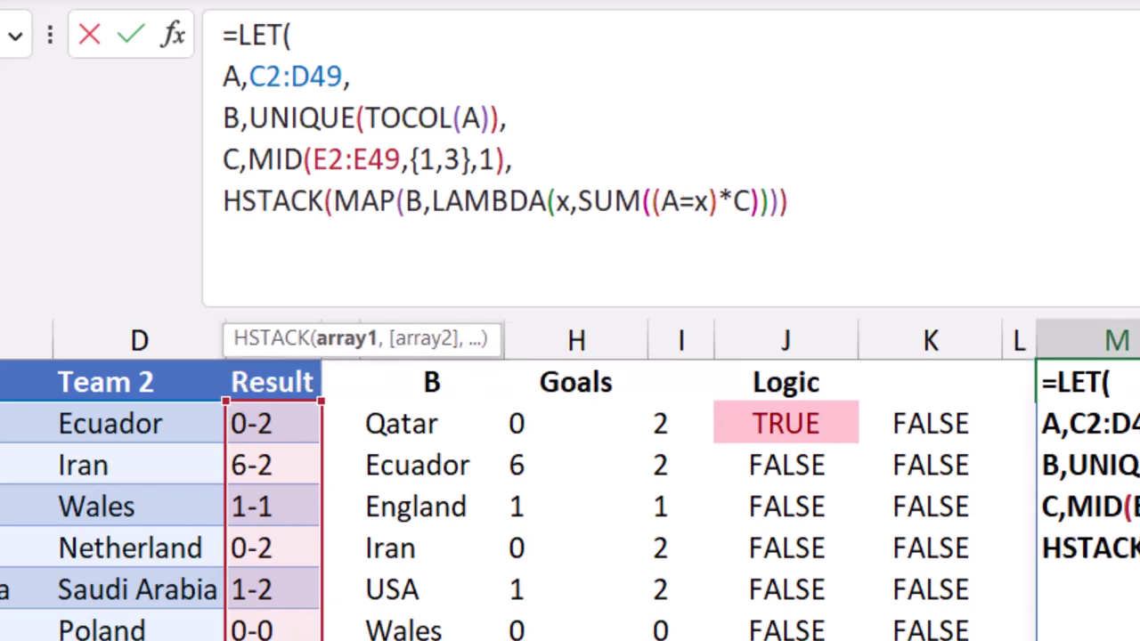
pyautogui.write('B')
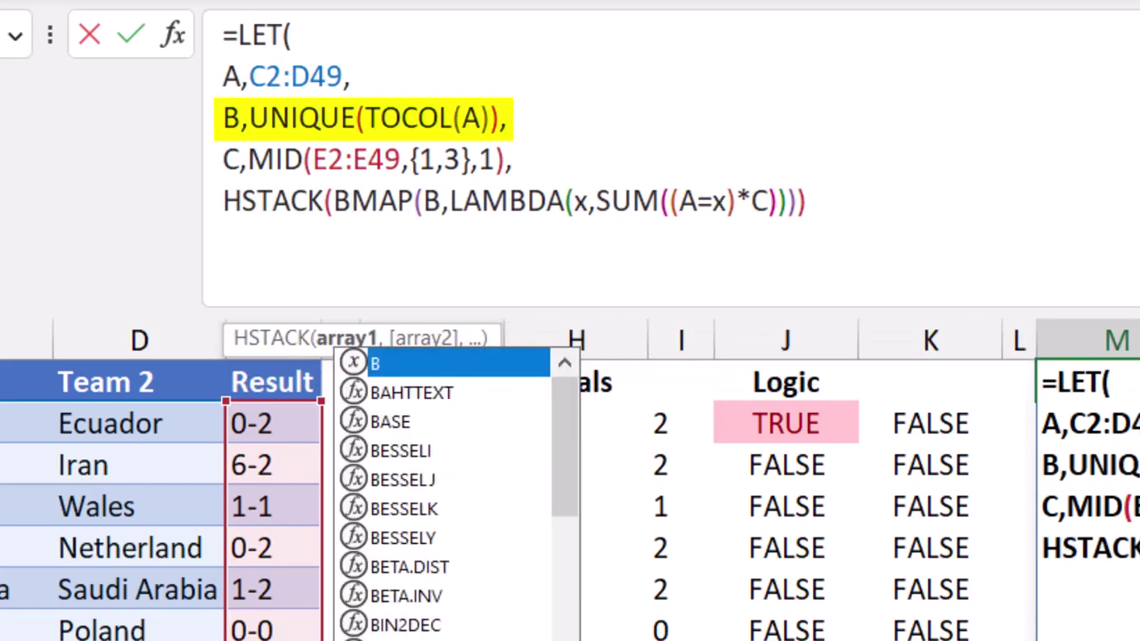
pyautogui.write(',')
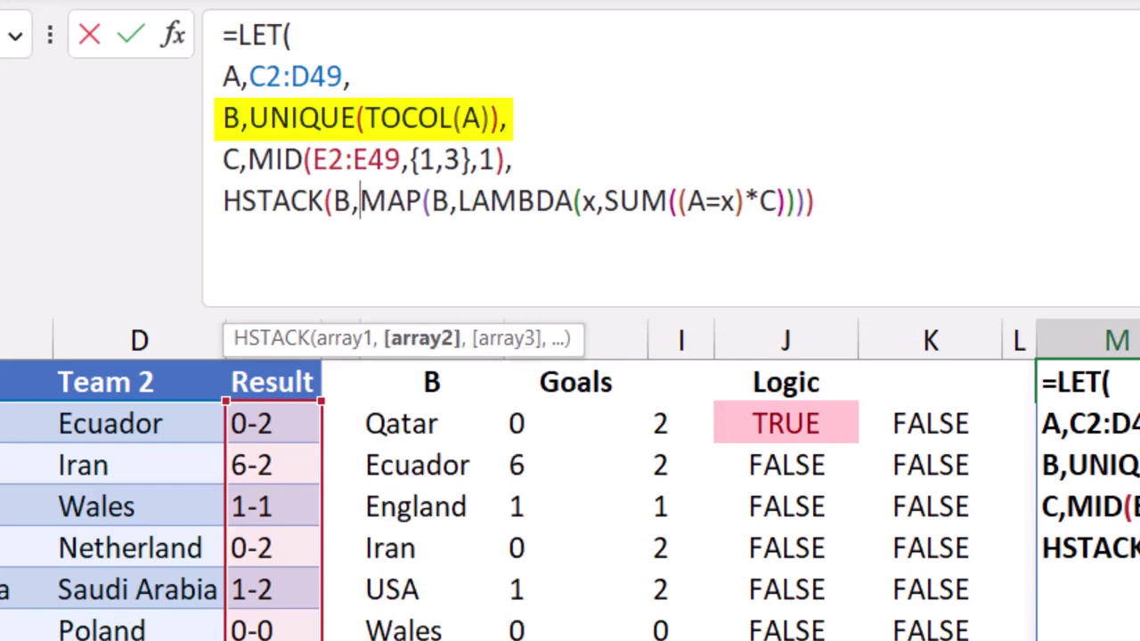
pyautogui.click(816, 201)
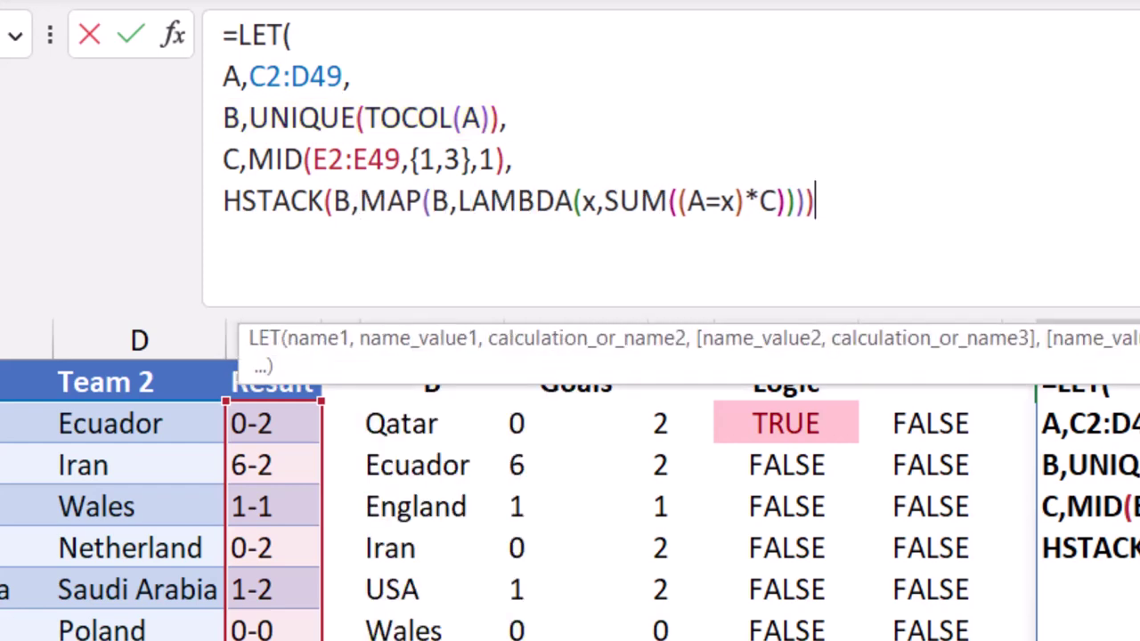
pyautogui.write(')')
pyautogui.press('Return')
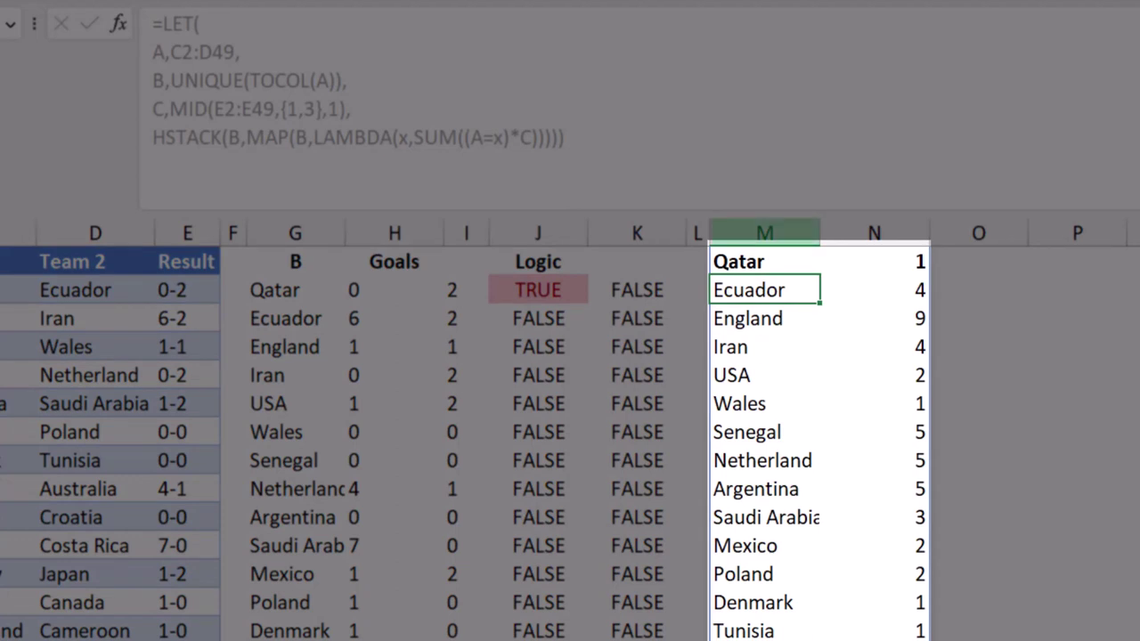
pyautogui.click(765, 261)
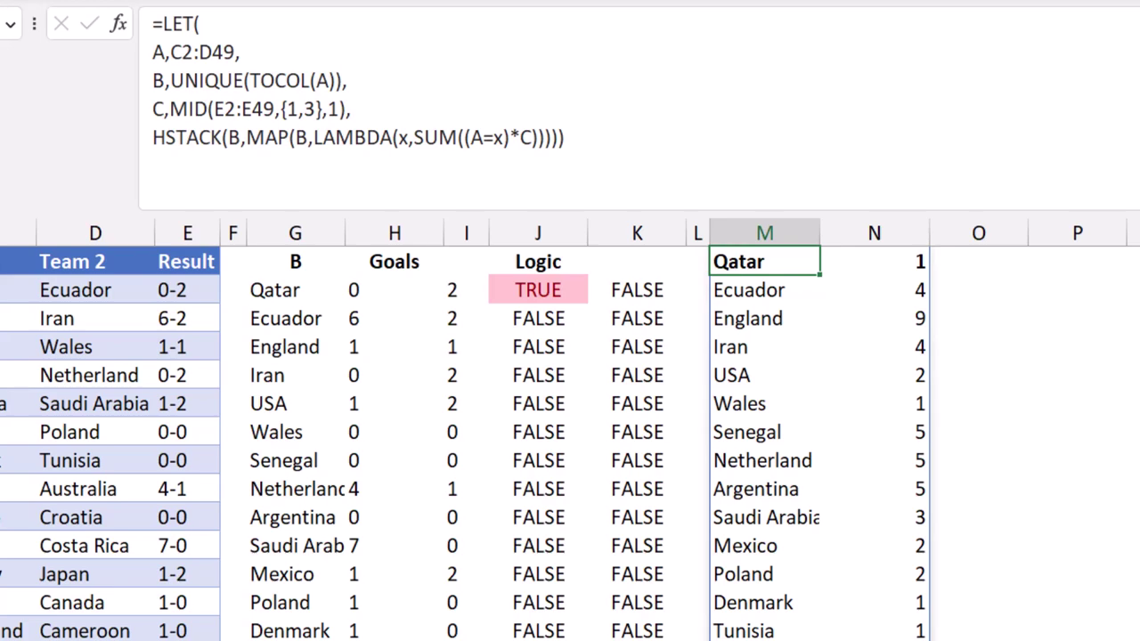
# Wrap the LET formula's HSTACK step in SORT(...,2,-1) to order teams by goals descending
pyautogui.click(356, 109)
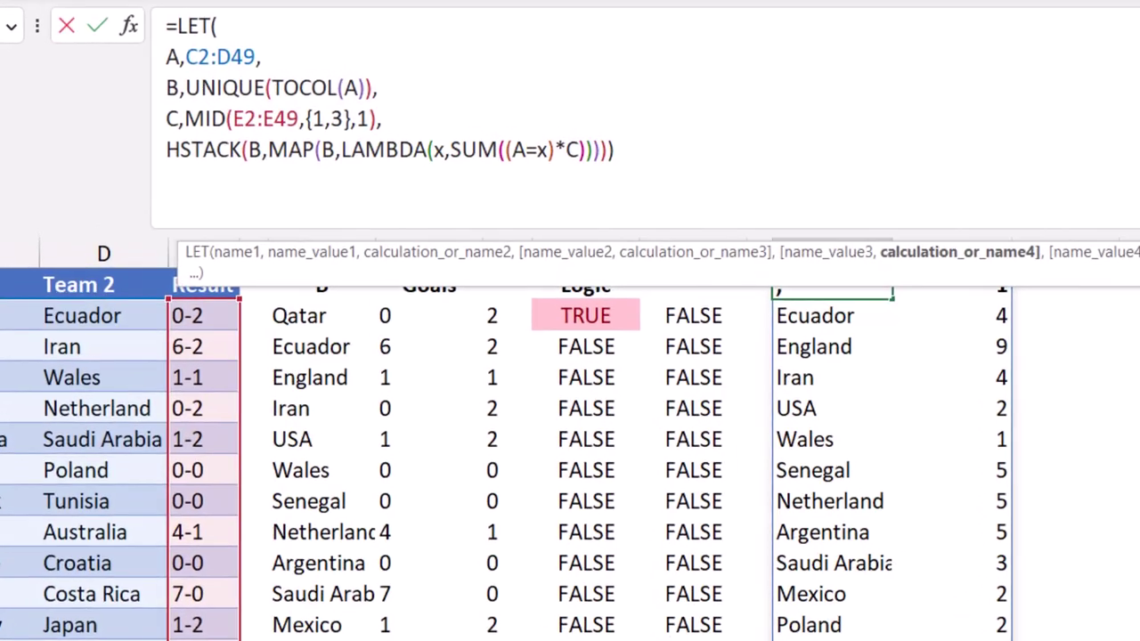
pyautogui.hotkey('alt', 'Return')
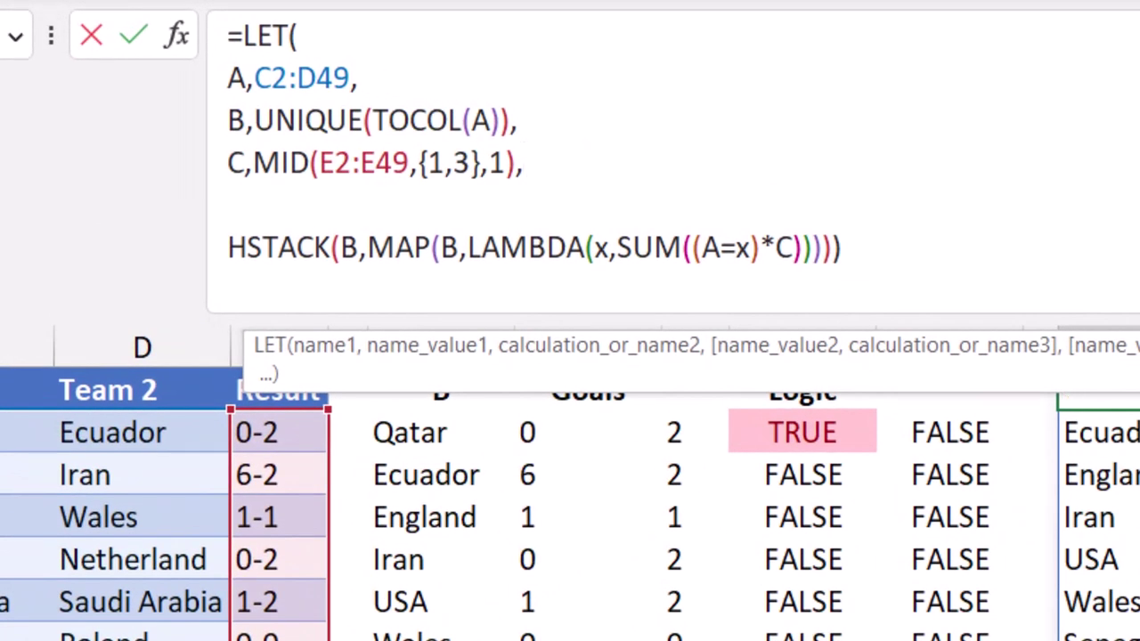
pyautogui.write('S')
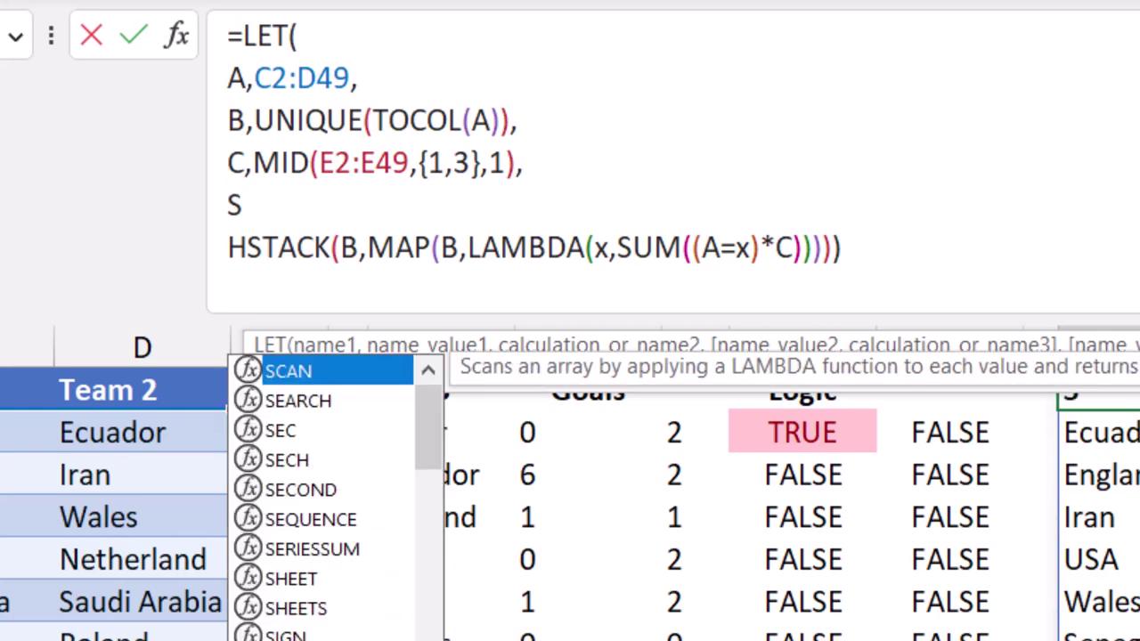
pyautogui.write('ort')
pyautogui.press('Tab')
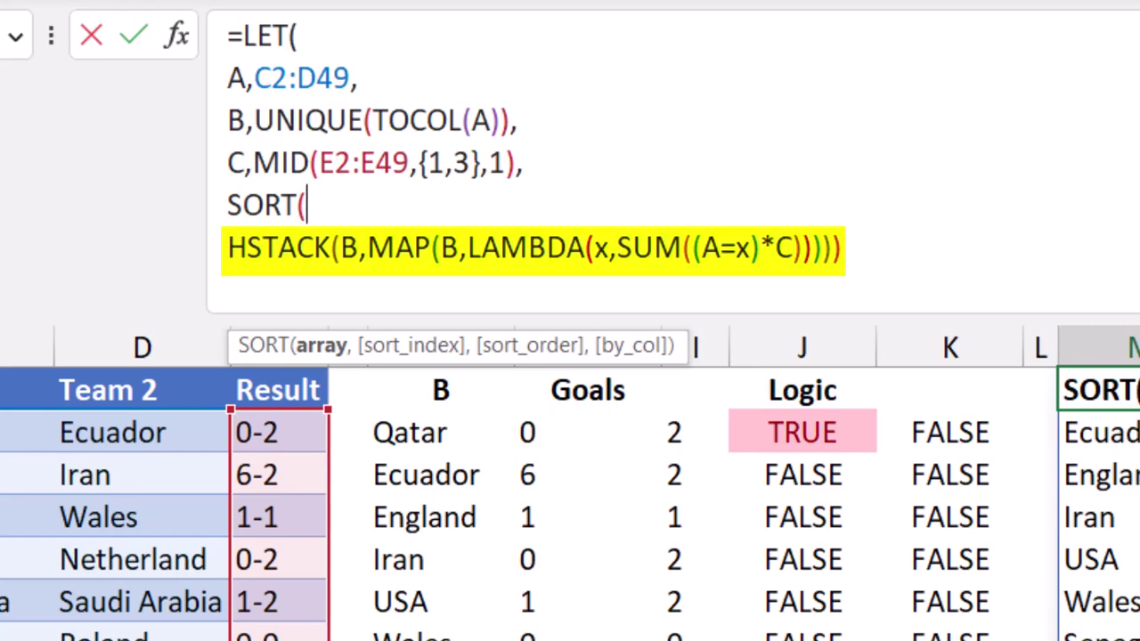
pyautogui.click(835, 247)
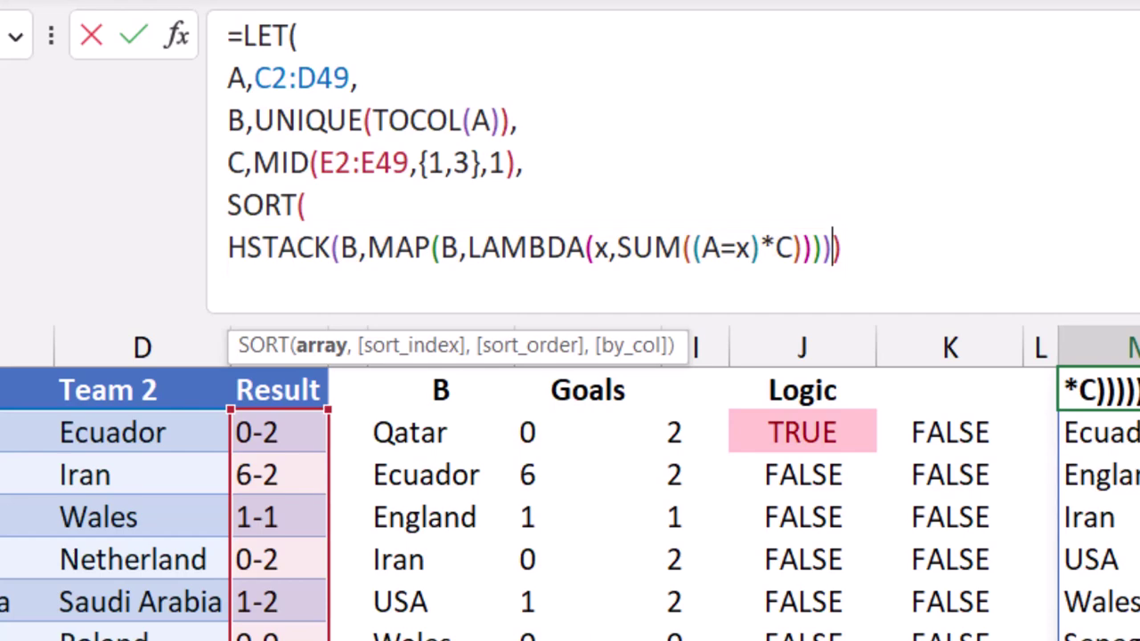
pyautogui.write(',2')
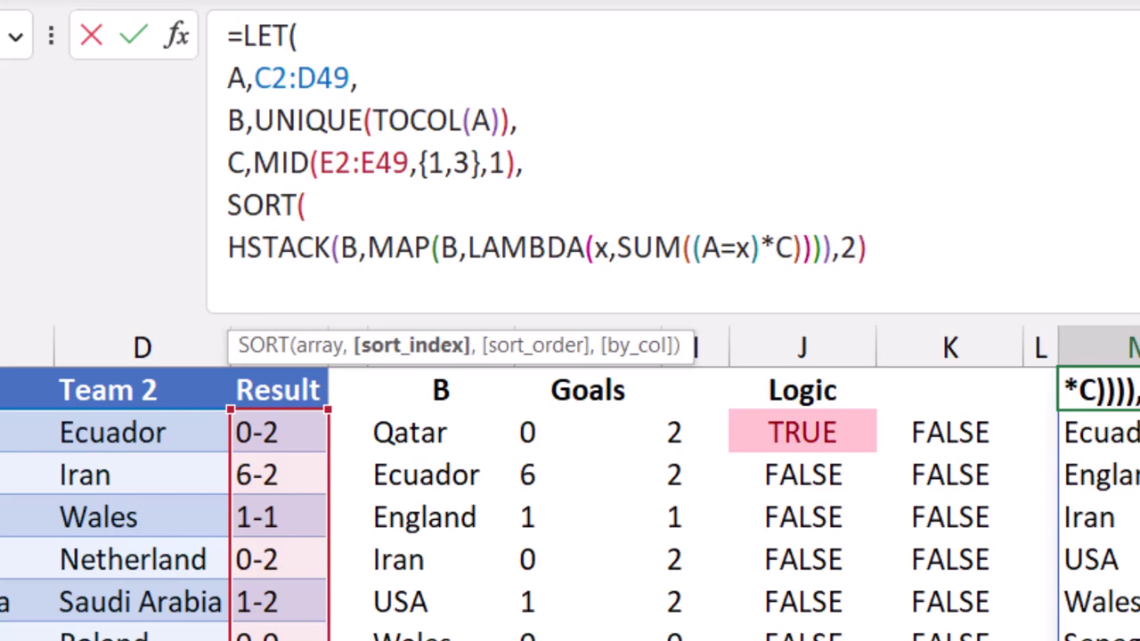
pyautogui.write(',-1')
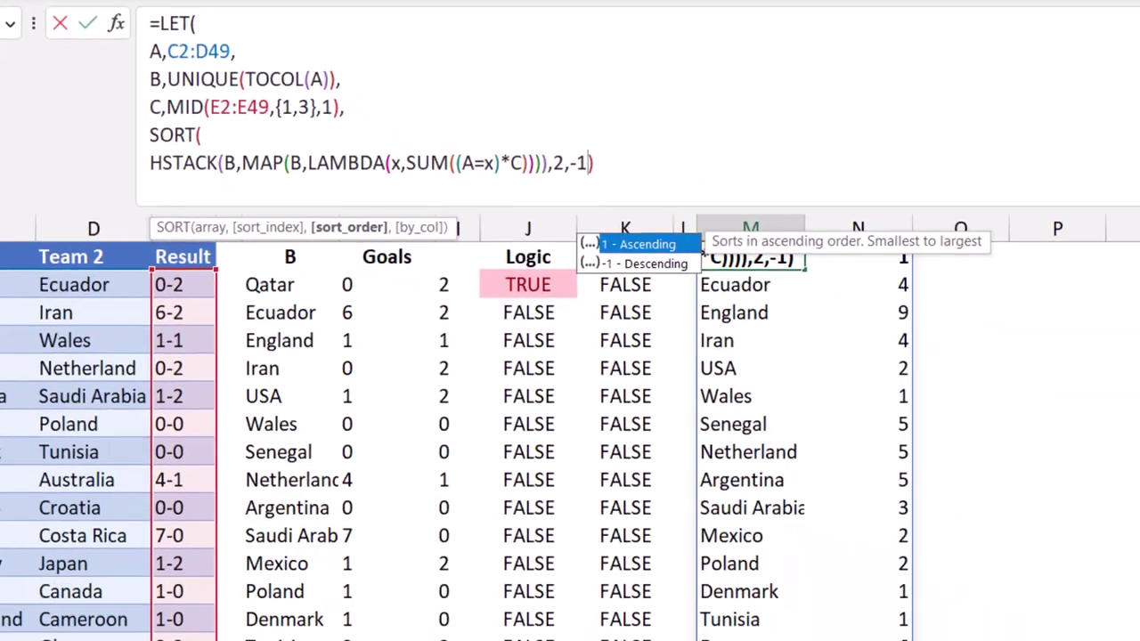
pyautogui.write(')')
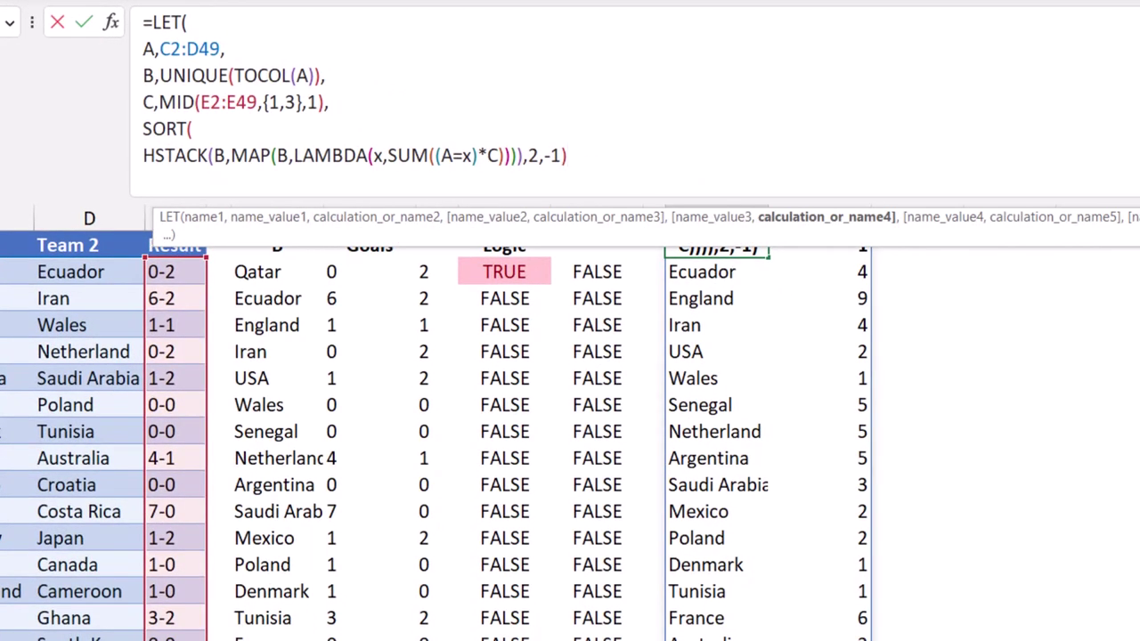
pyautogui.write(')')
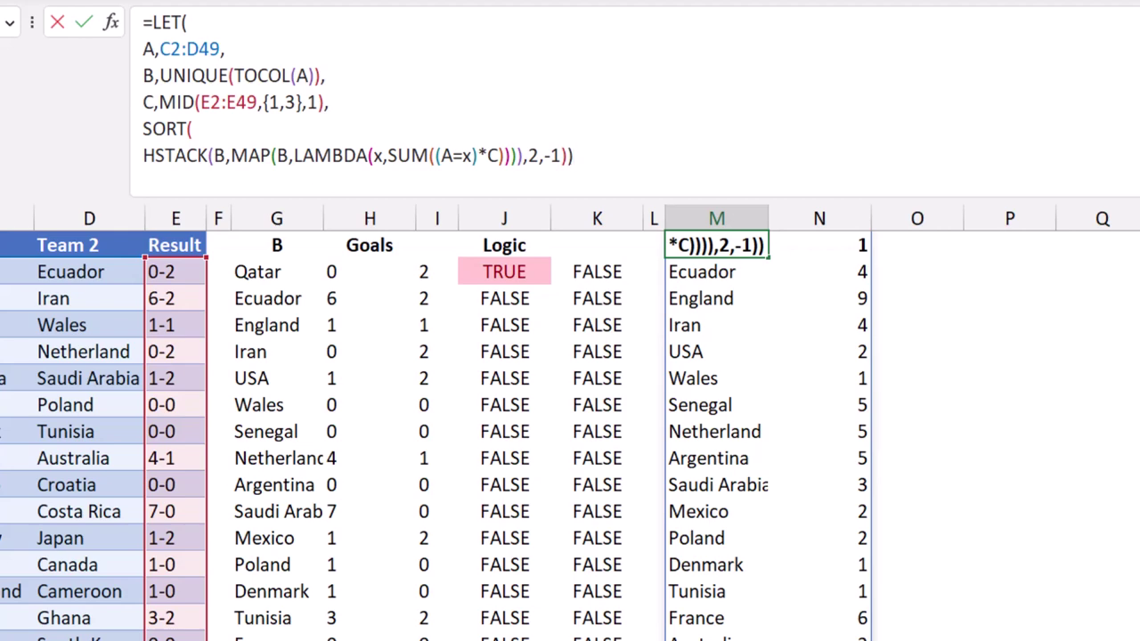
pyautogui.press('Return')
pyautogui.click(718, 245)
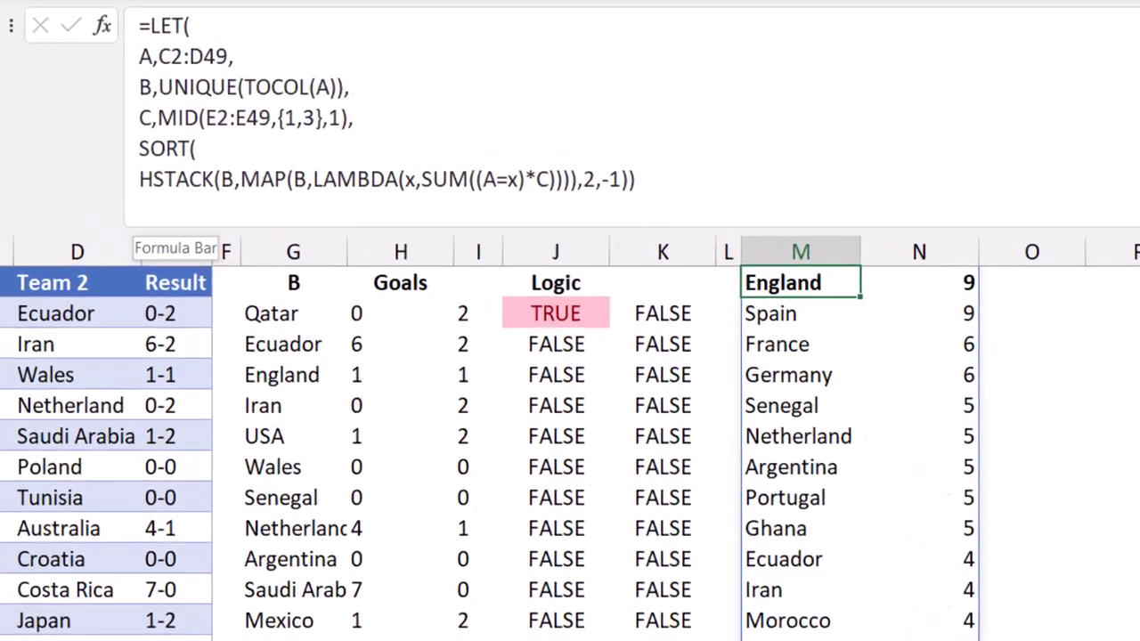
pyautogui.click(142, 129)
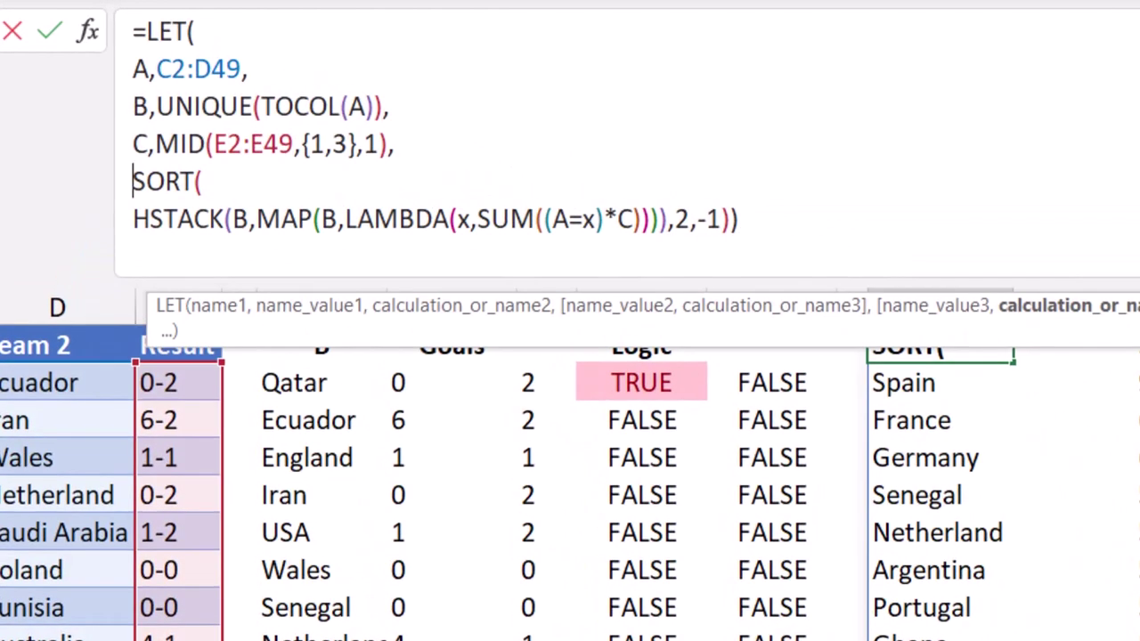
# Wrap the SORT step in VSTACK({"Team","Goals"}, ...) so the spill gets a heading row
pyautogui.hotkey('alt', 'Return')
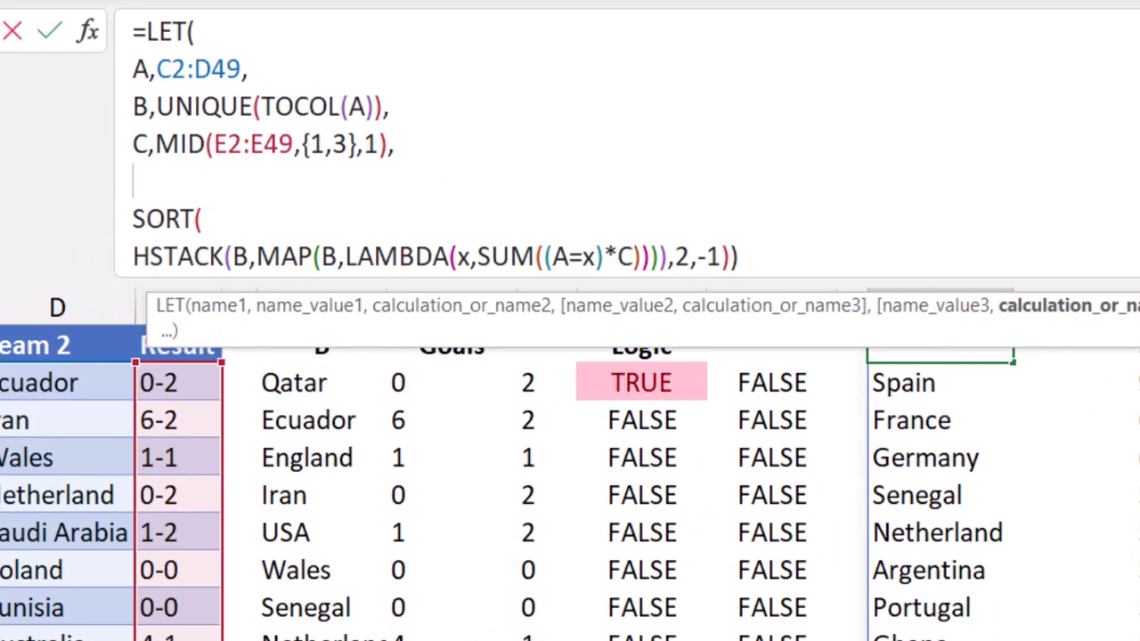
pyautogui.write('Vsta')
pyautogui.press('Tab')
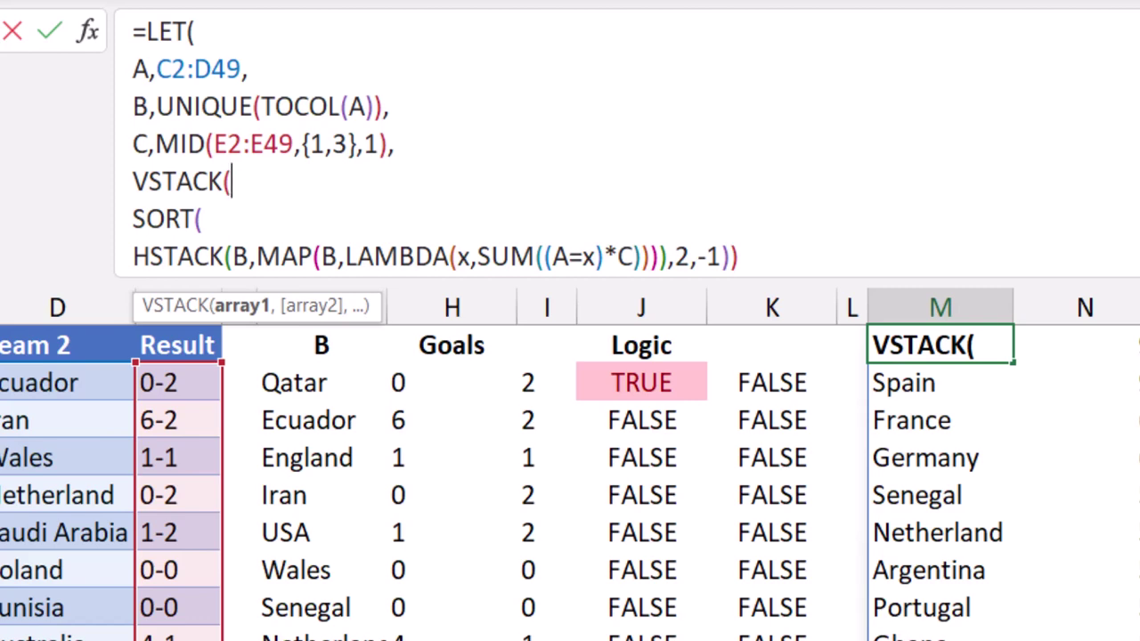
pyautogui.write('{')
pyautogui.write('"Team"')
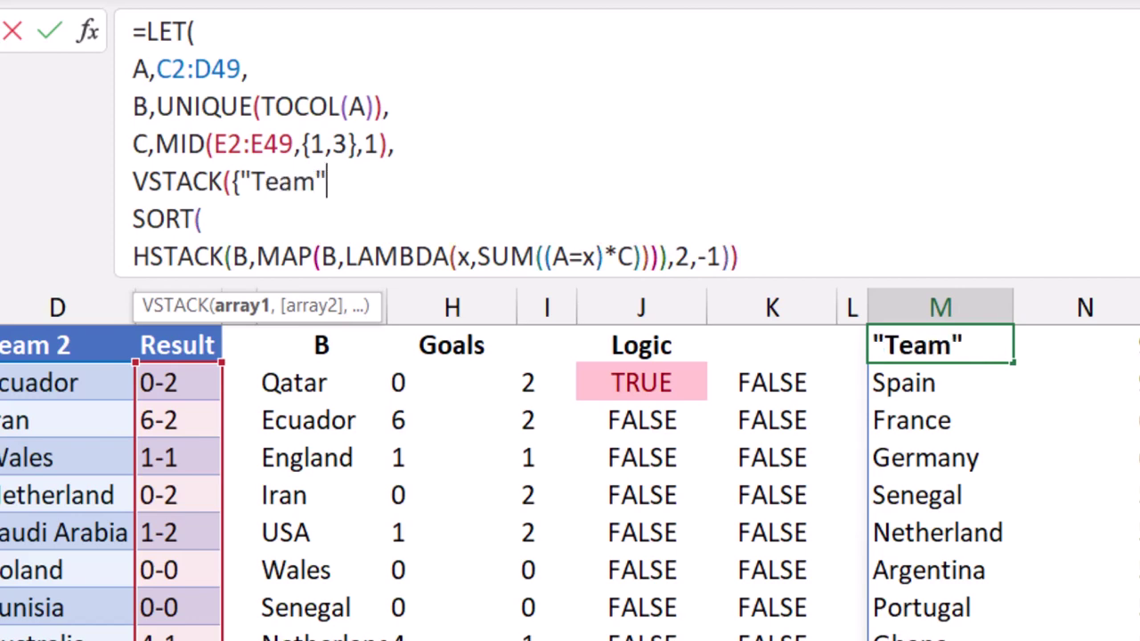
pyautogui.write(',"')
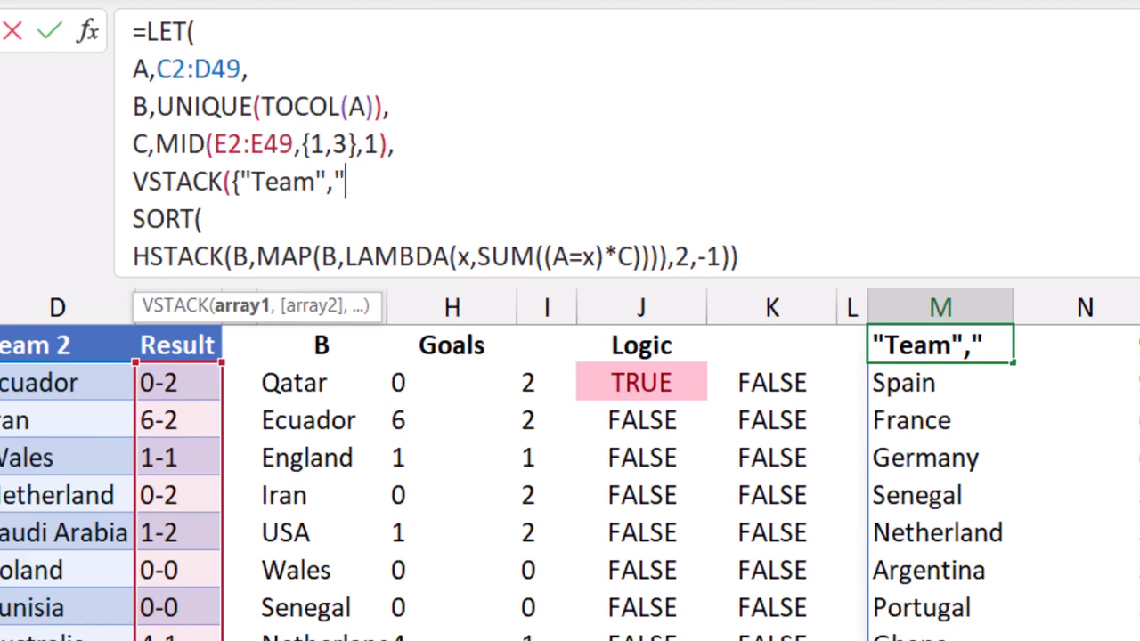
pyautogui.write('Goals"')
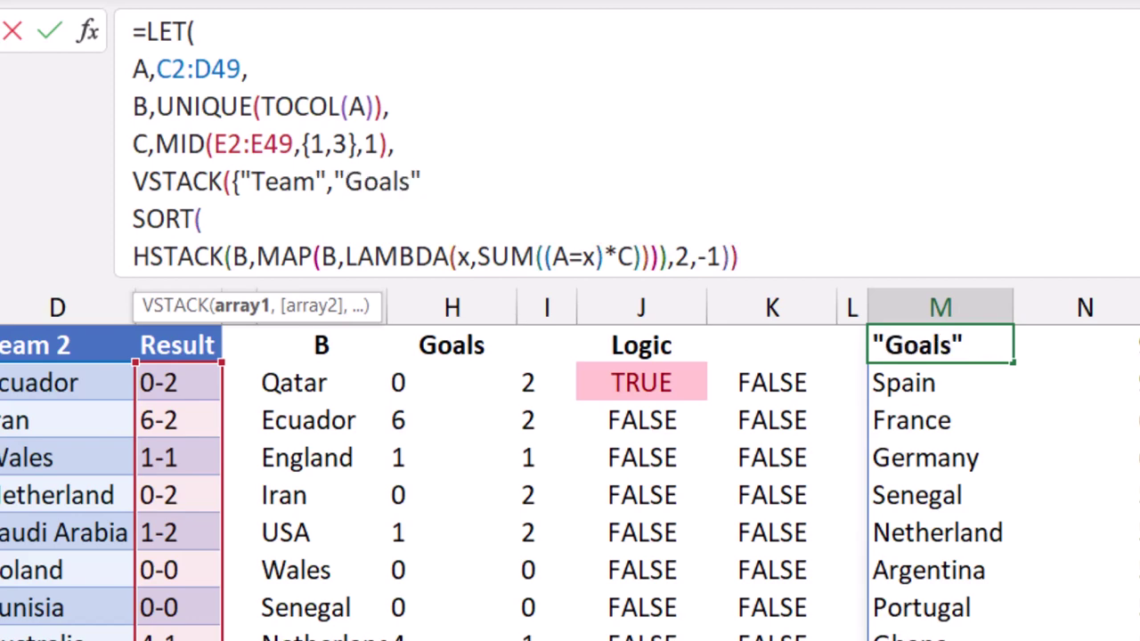
pyautogui.write('},')
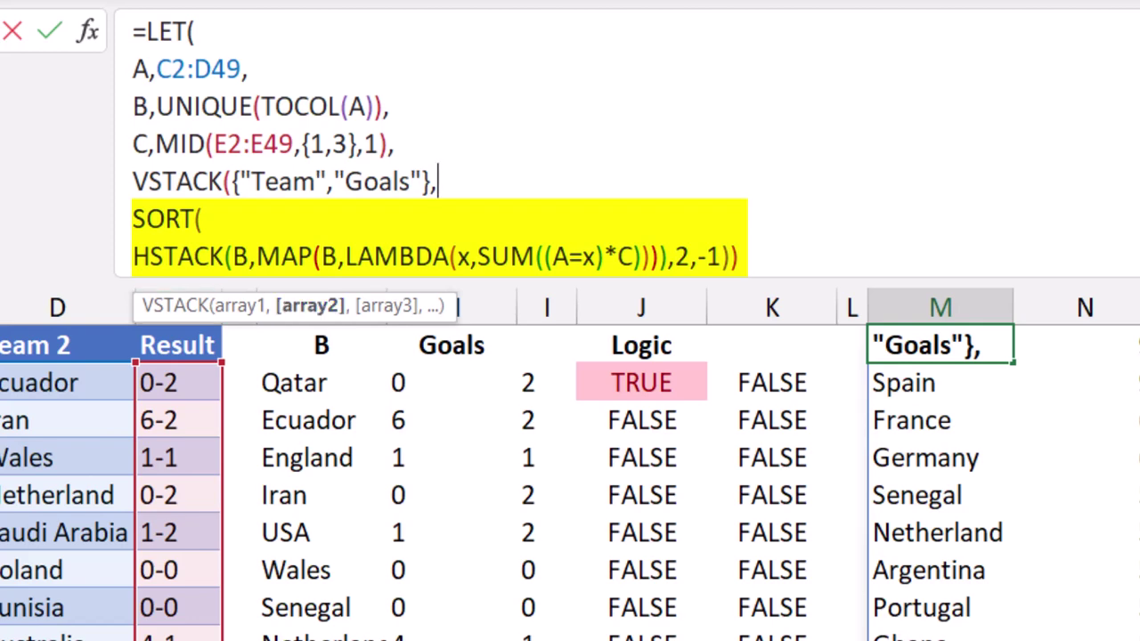
pyautogui.click(739, 256)
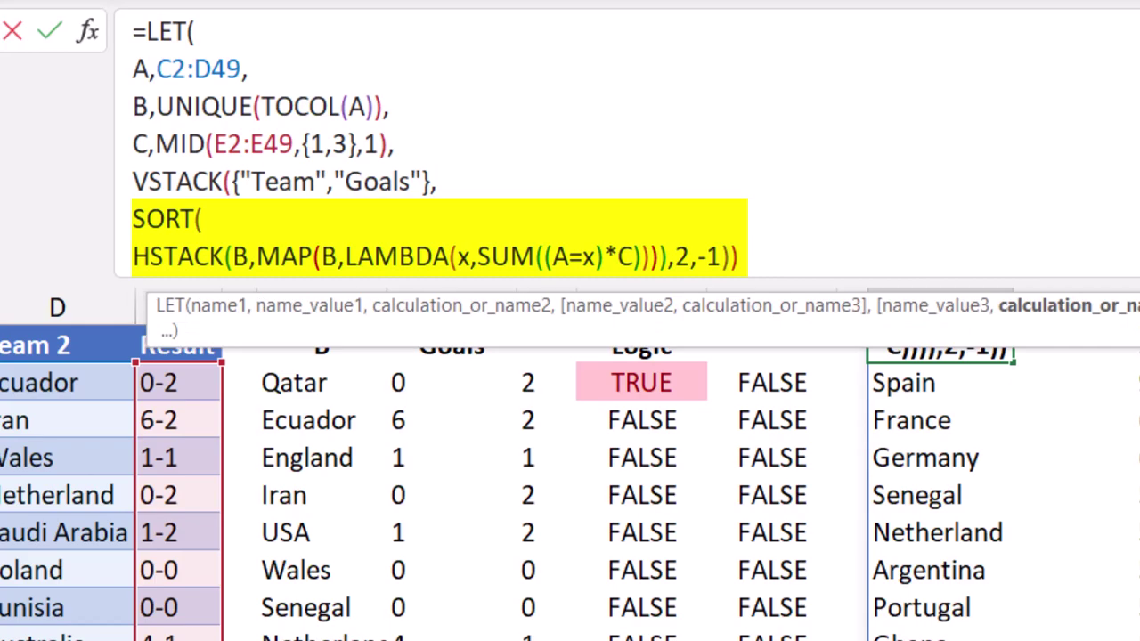
pyautogui.write(')')
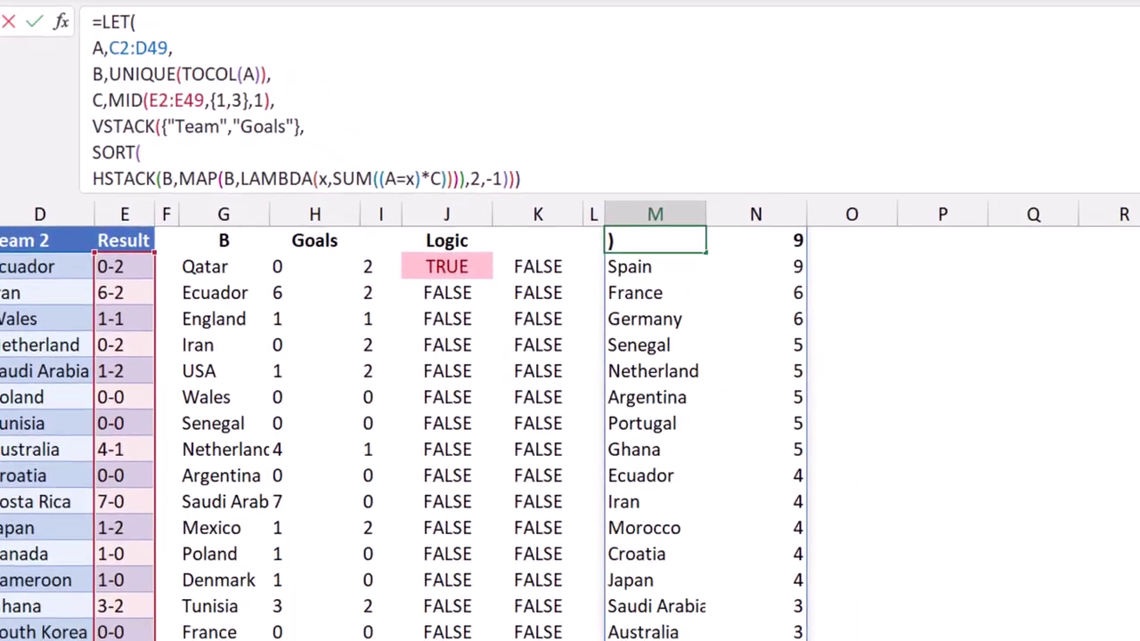
pyautogui.press('Return')
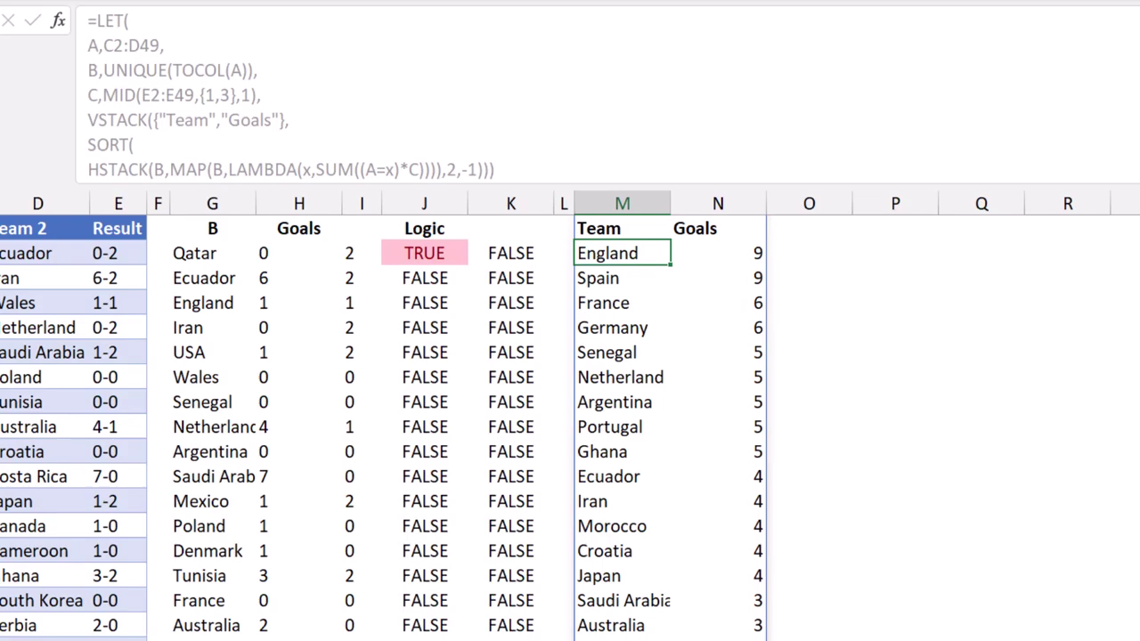
# Delete helper columns G through K, then collapse the formula bar to show more rows
pyautogui.moveTo(212, 203); pyautogui.dragTo(511, 203)
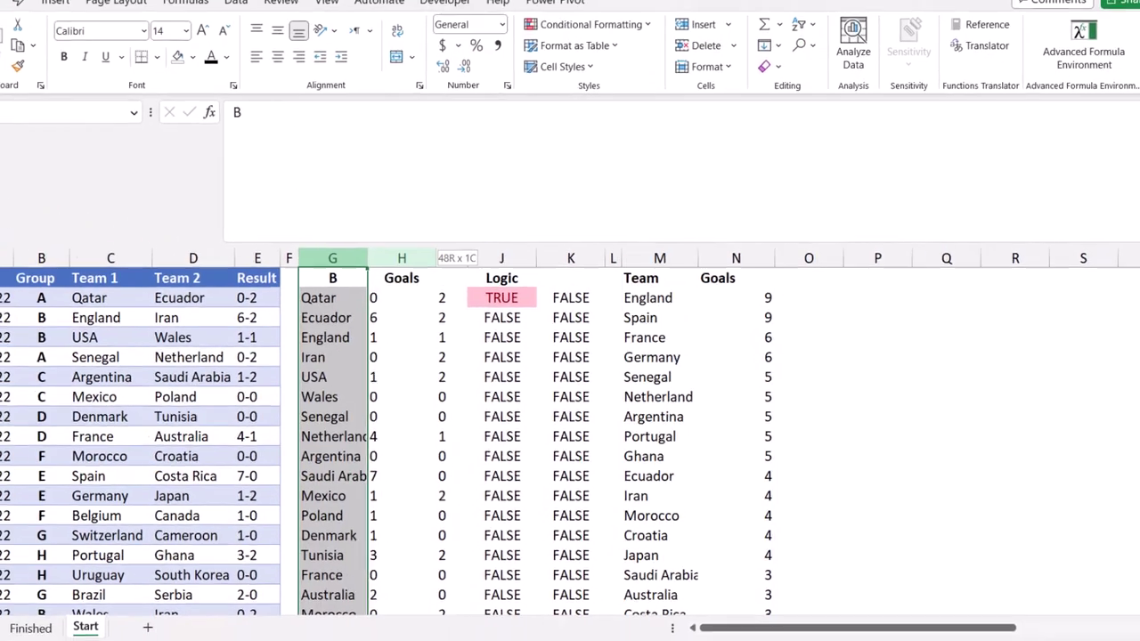
pyautogui.moveTo(595, 279); pyautogui.dragTo(595, 279)
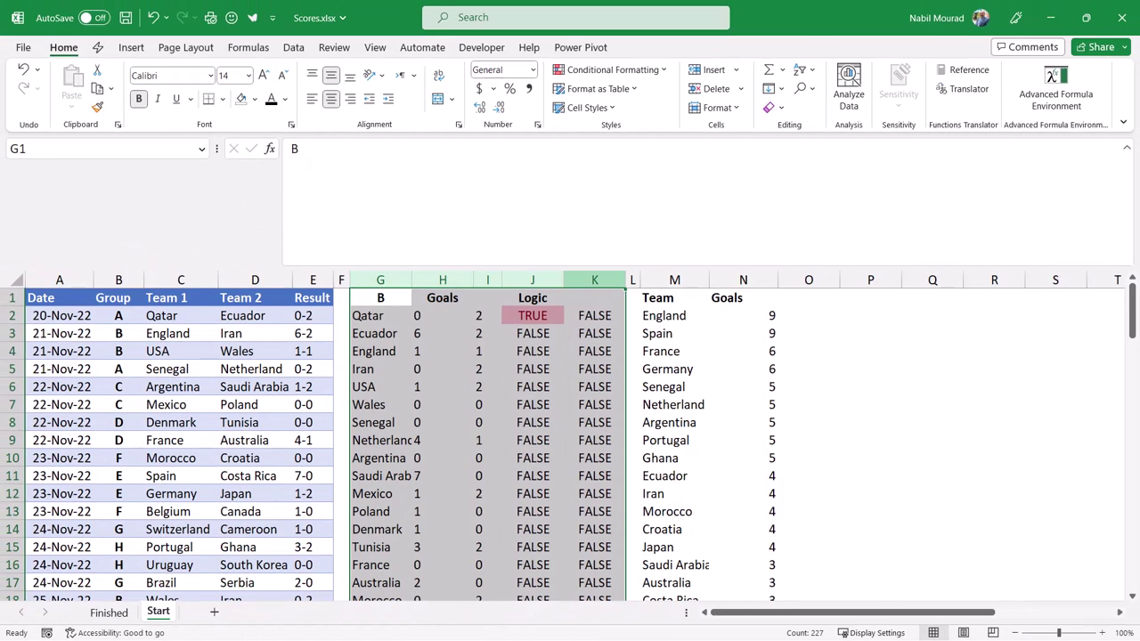
pyautogui.hotkey('ctrl', '-')
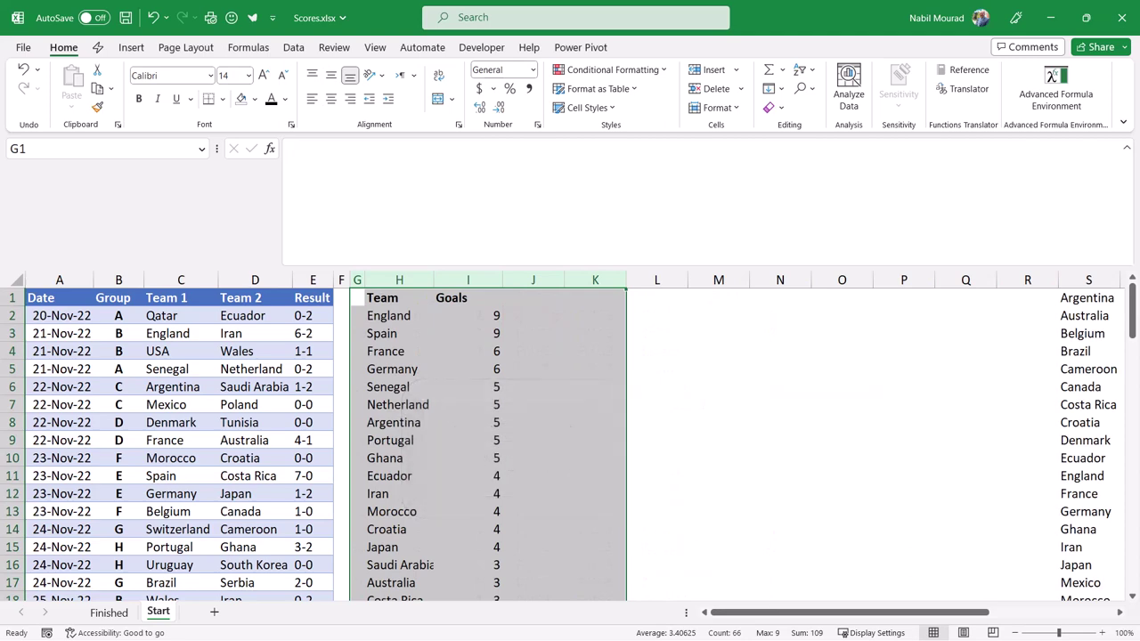
pyautogui.hotkey('ctrl', 'shift', 'u')
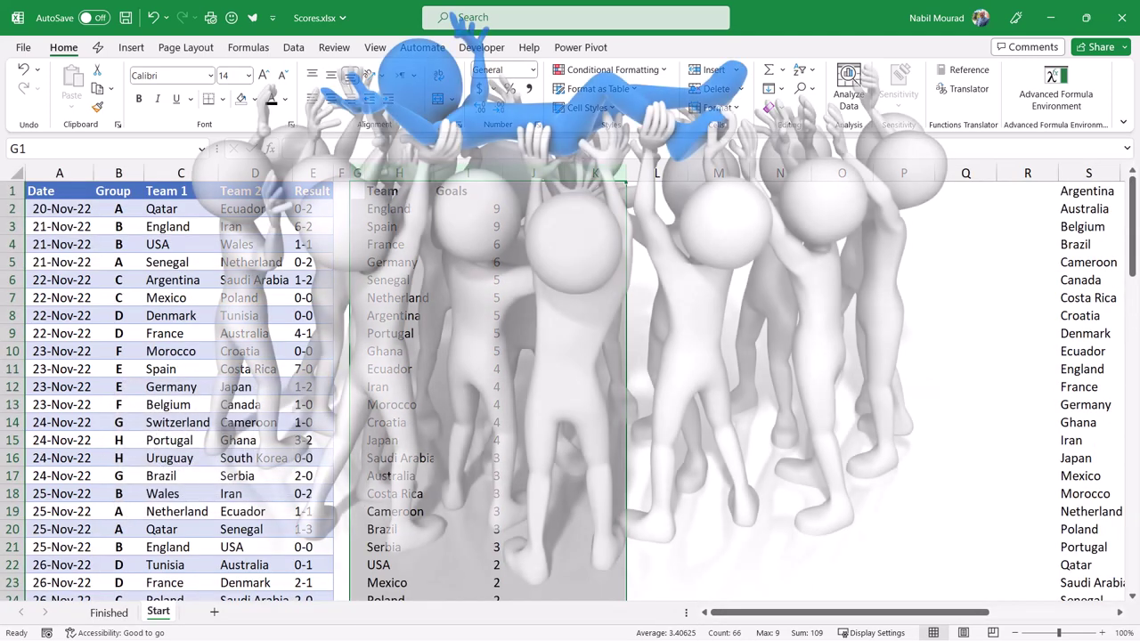
pyautogui.click(595, 190)
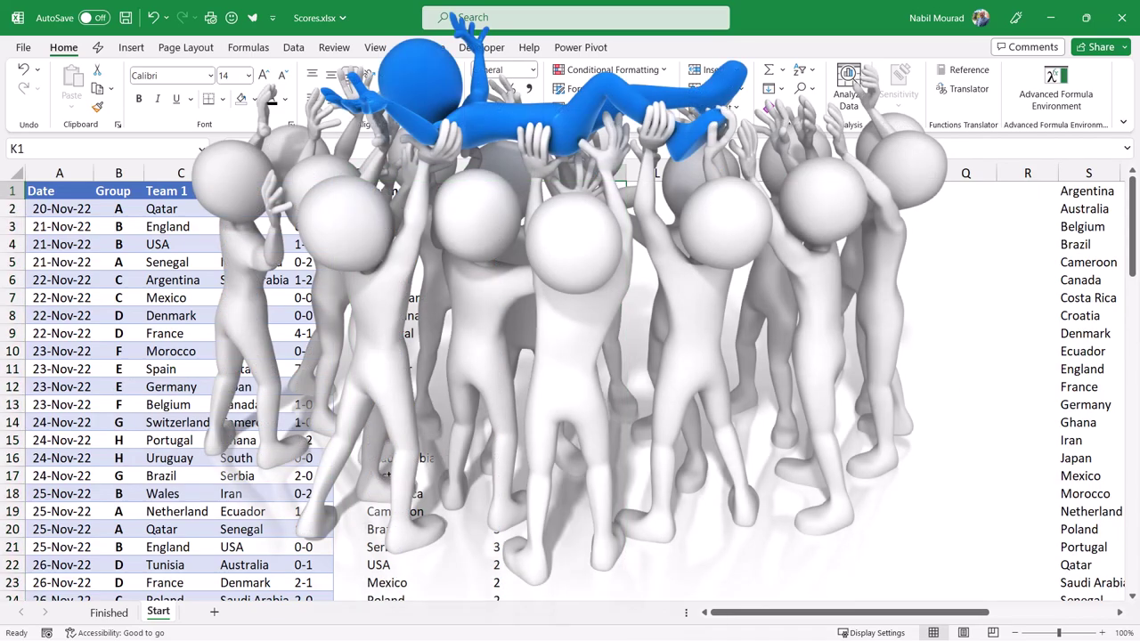